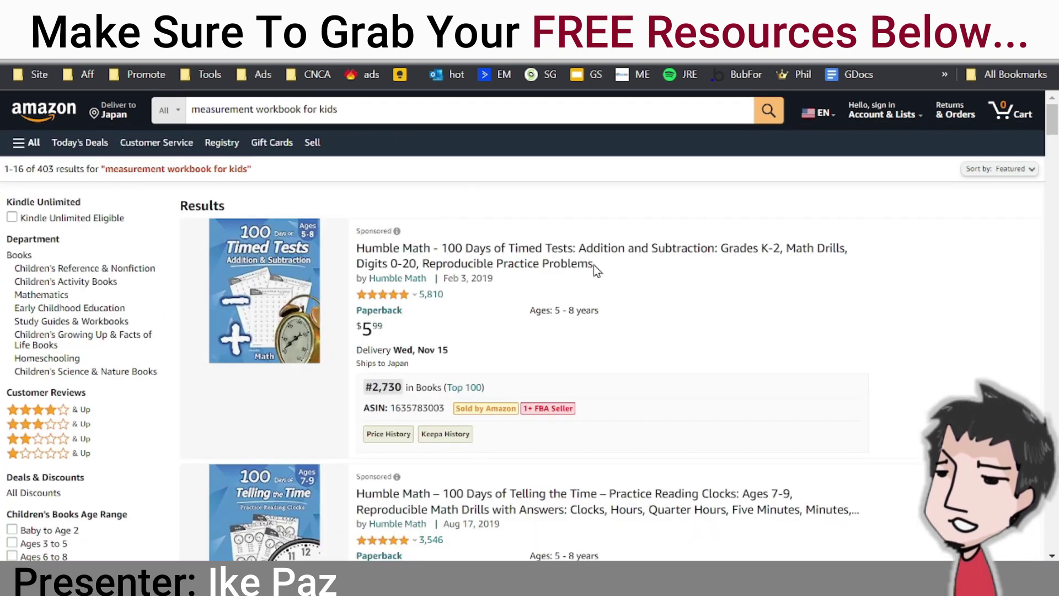
Step: Browse the Amazon 'measurement workbook for kids' listings, then return to the Cloudorka editor
scroll(594, 265, down, 4)
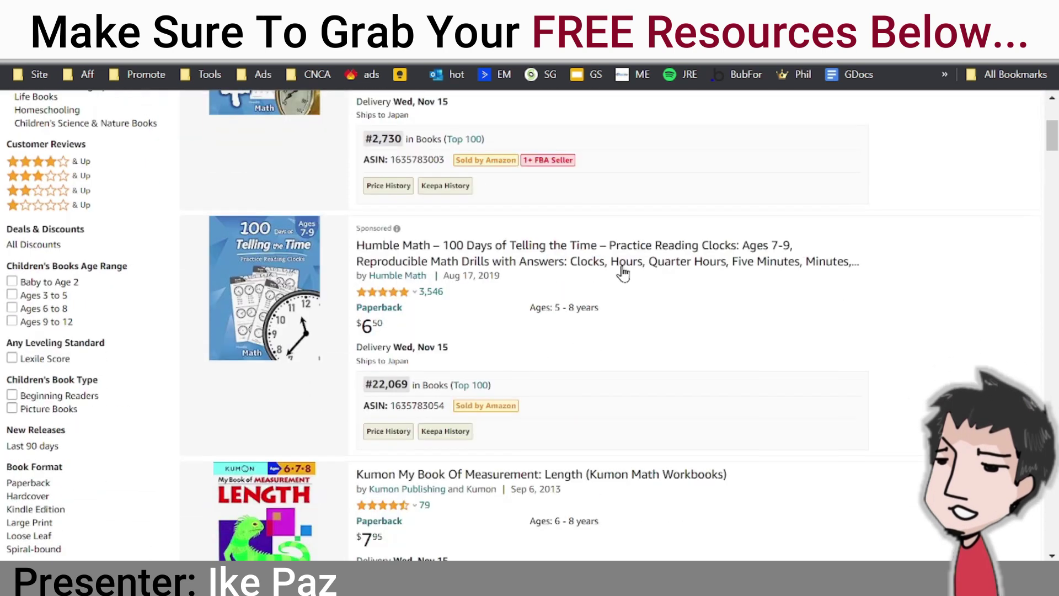
scroll(622, 272, down, 15)
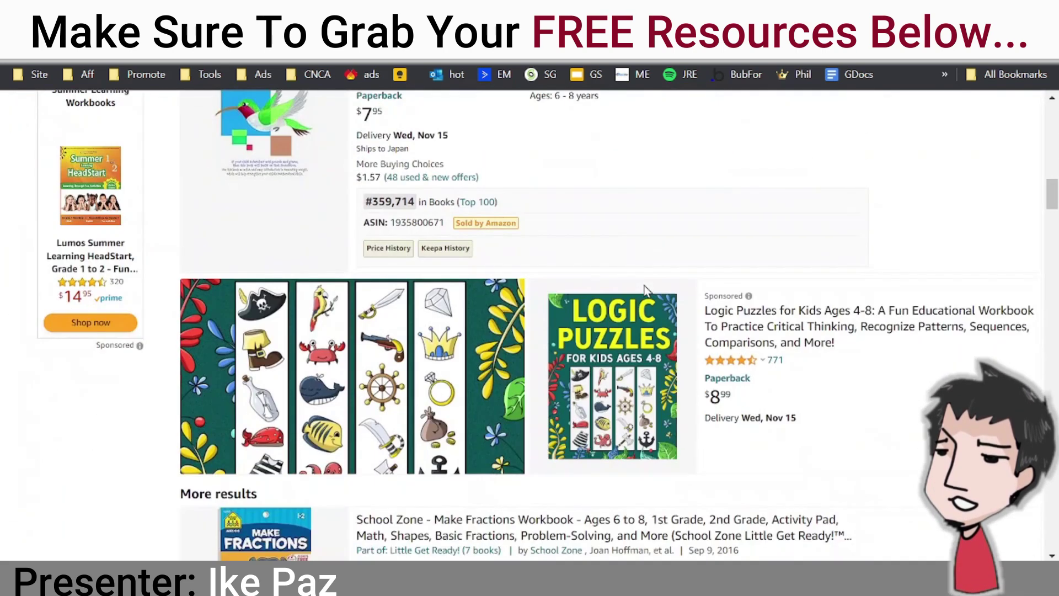
scroll(644, 290, down, 6)
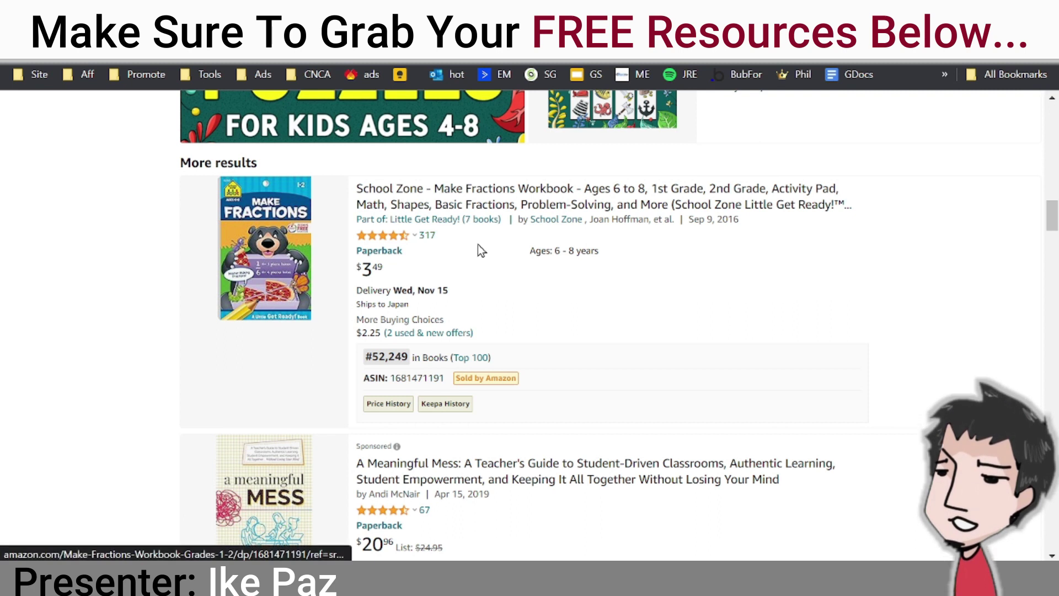
scroll(478, 244, down, 6)
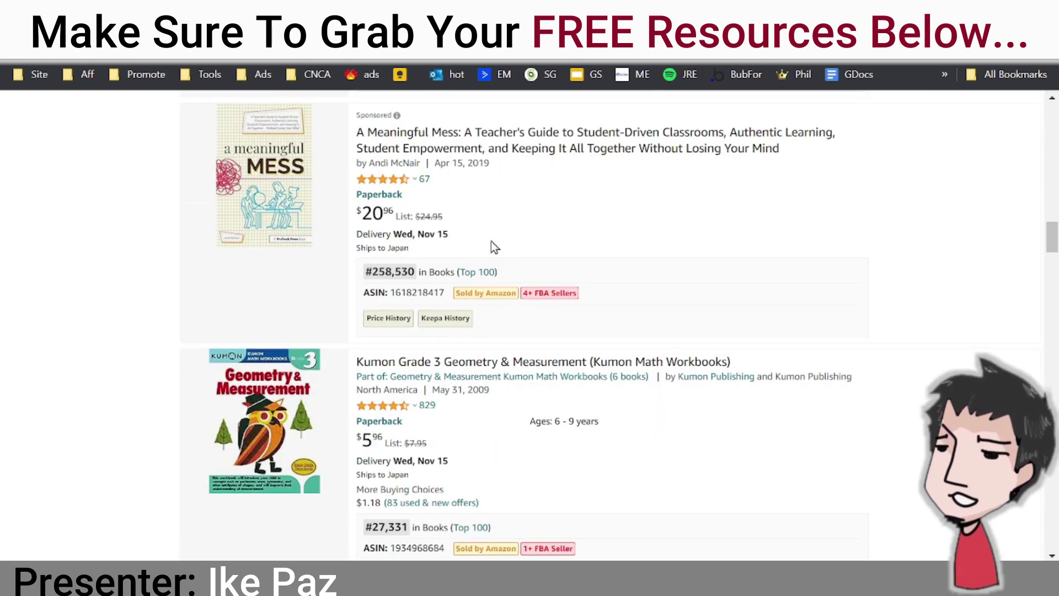
scroll(524, 246, up, 9)
scroll(524, 246, down, 5)
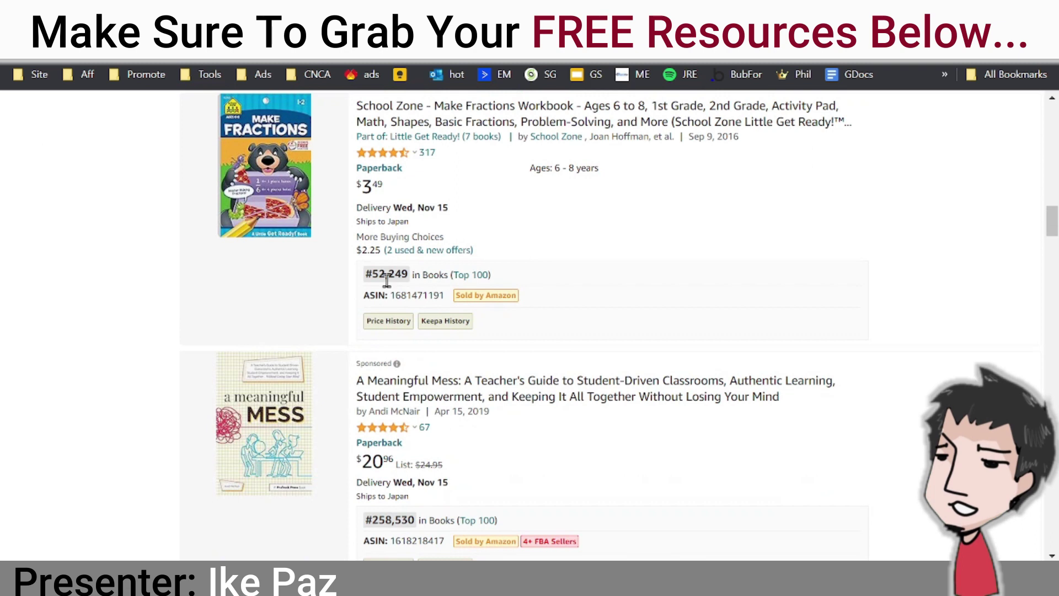
scroll(513, 286, down, 6)
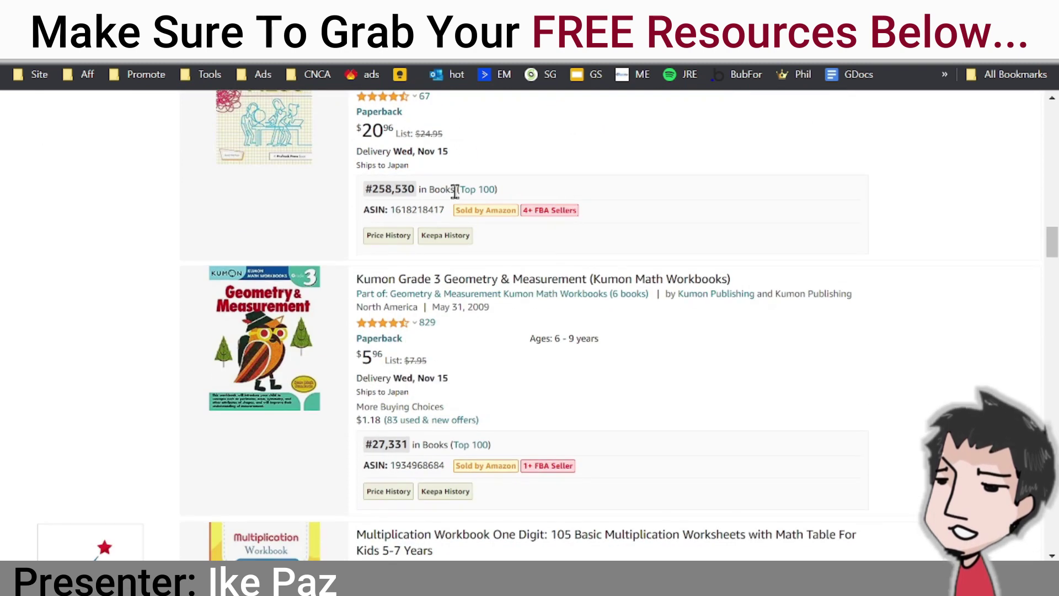
scroll(587, 266, down, 7)
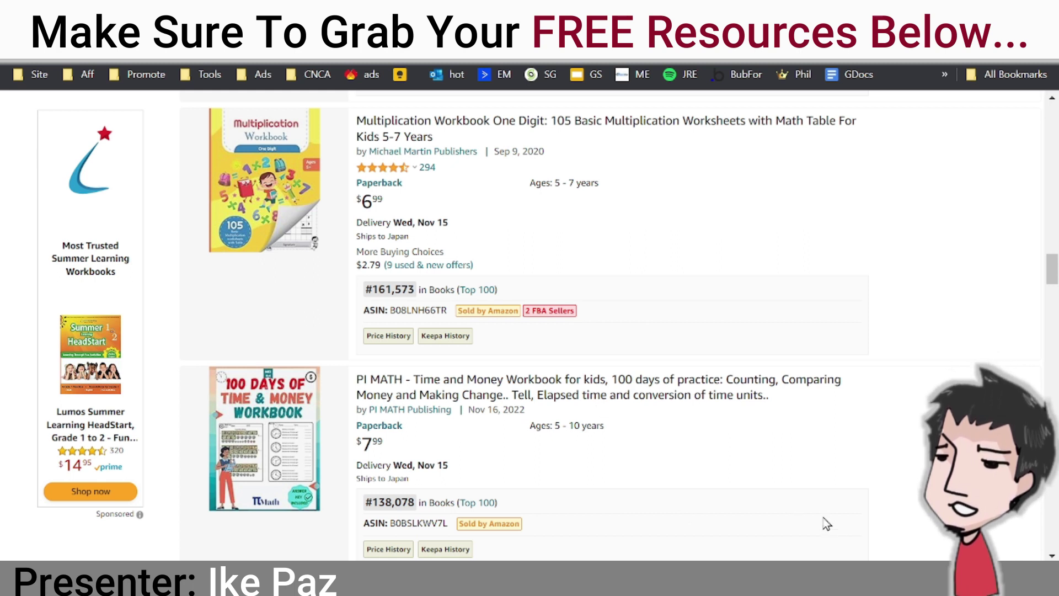
scroll(724, 435, up, 15)
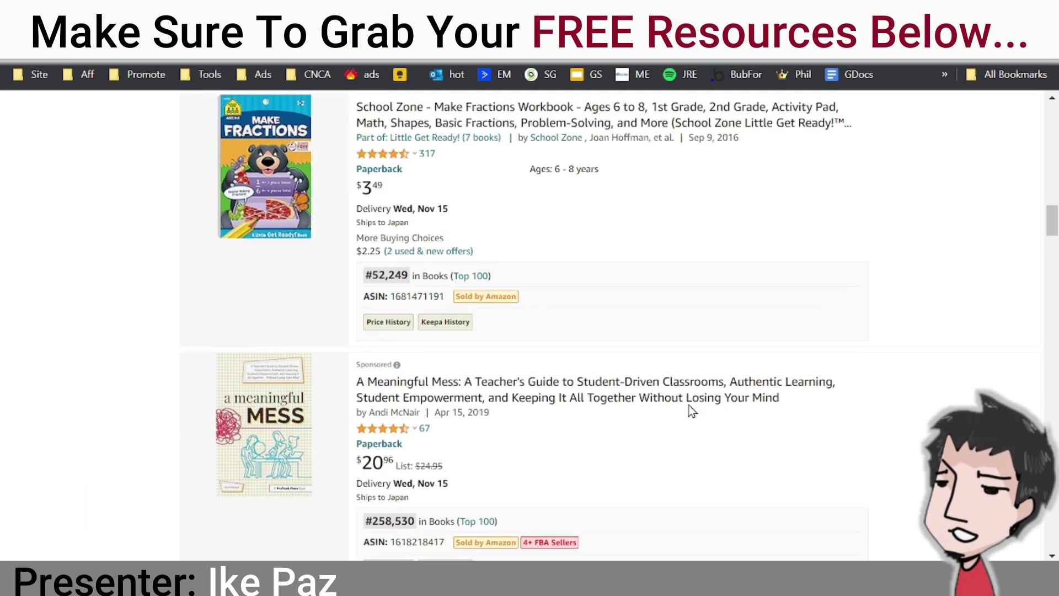
scroll(689, 410, up, 8)
scroll(348, 172, down, 1)
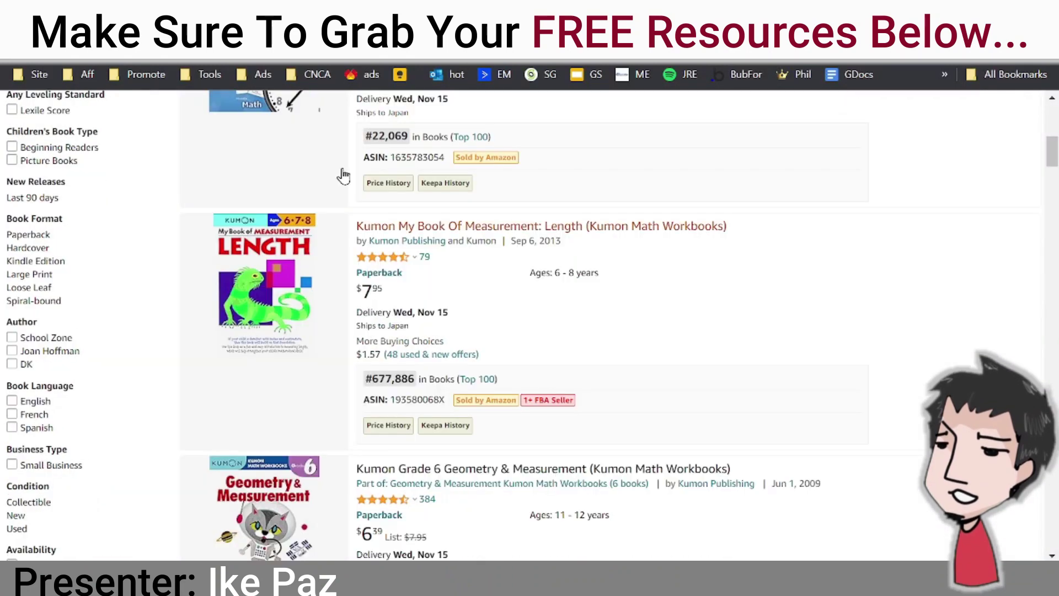
click(342, 49)
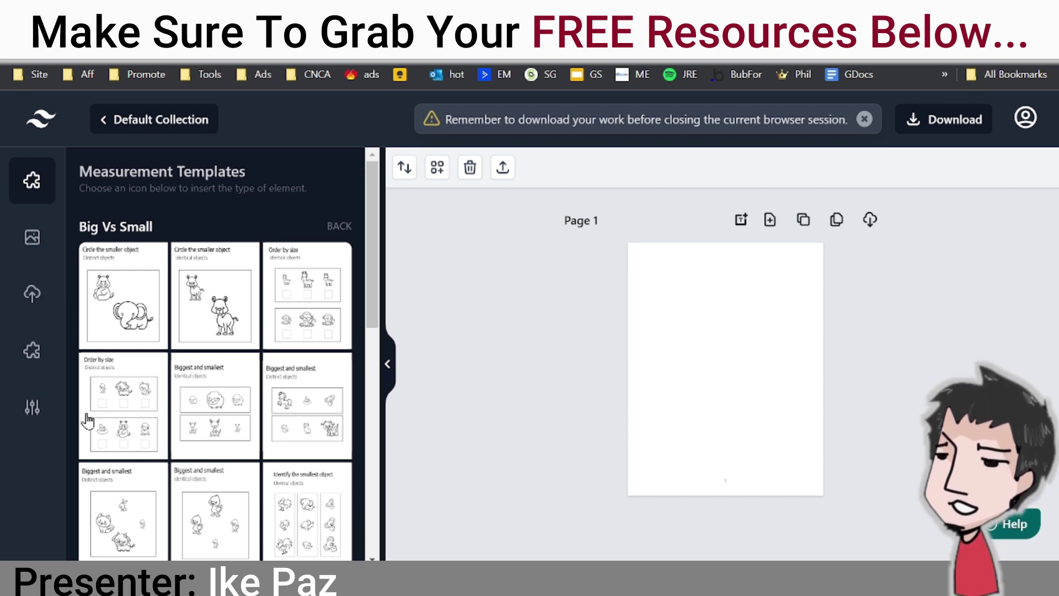
Step: Bring up the workbook settings with the 8.5" x 11" trim and page numbering from 1
click(32, 407)
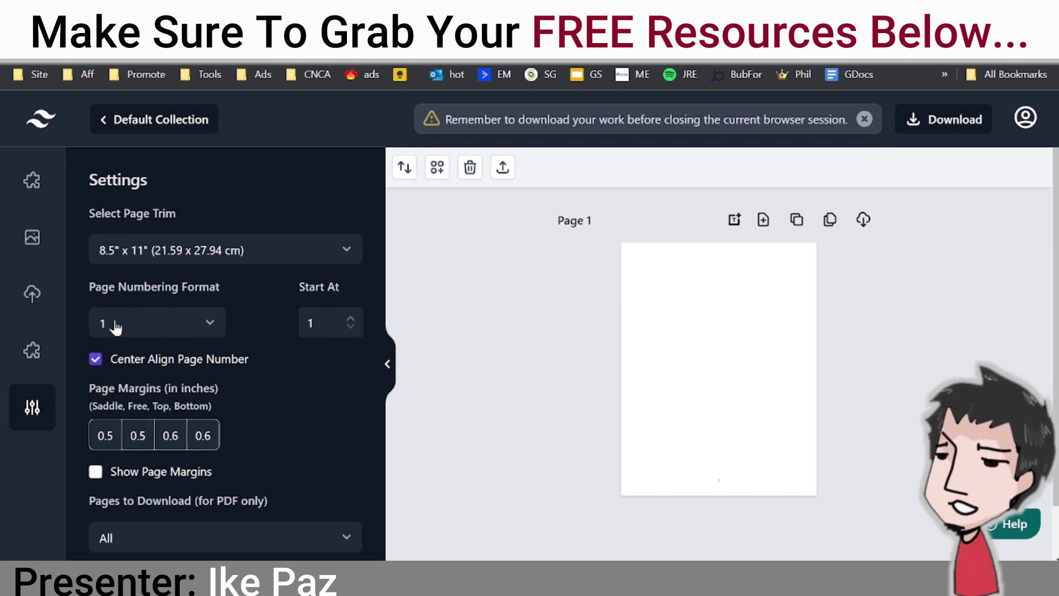
Step: Keep the '1' page numbering format and apply the page settings with Update
click(160, 317)
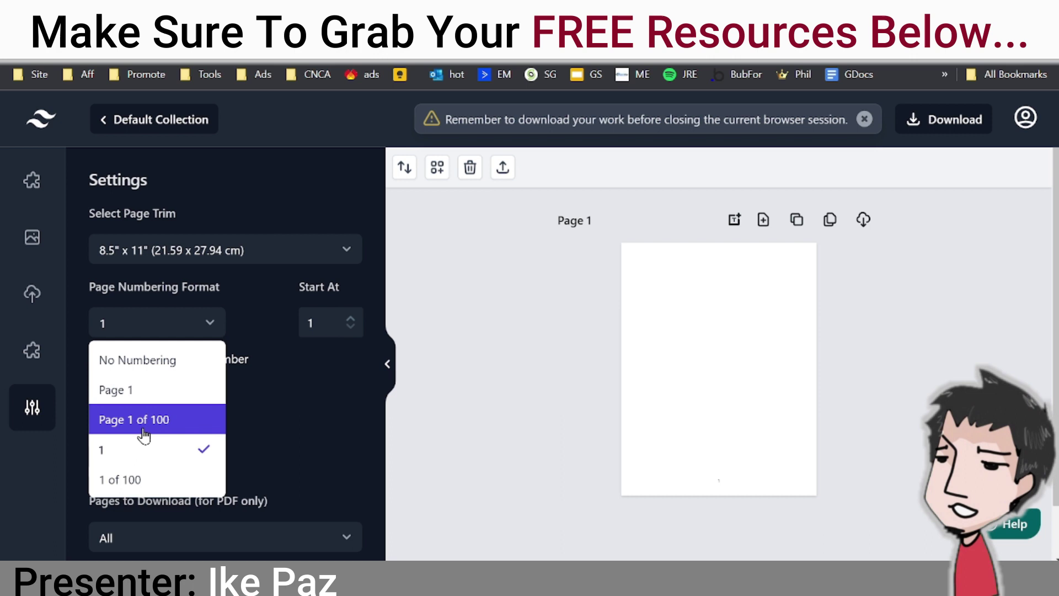
click(162, 451)
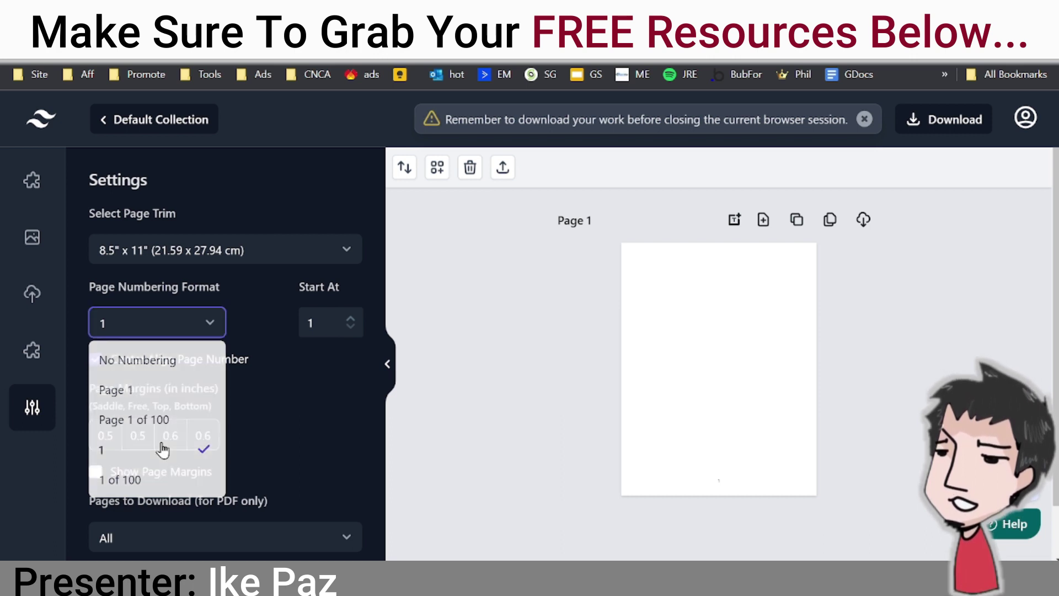
scroll(198, 353, down, 1)
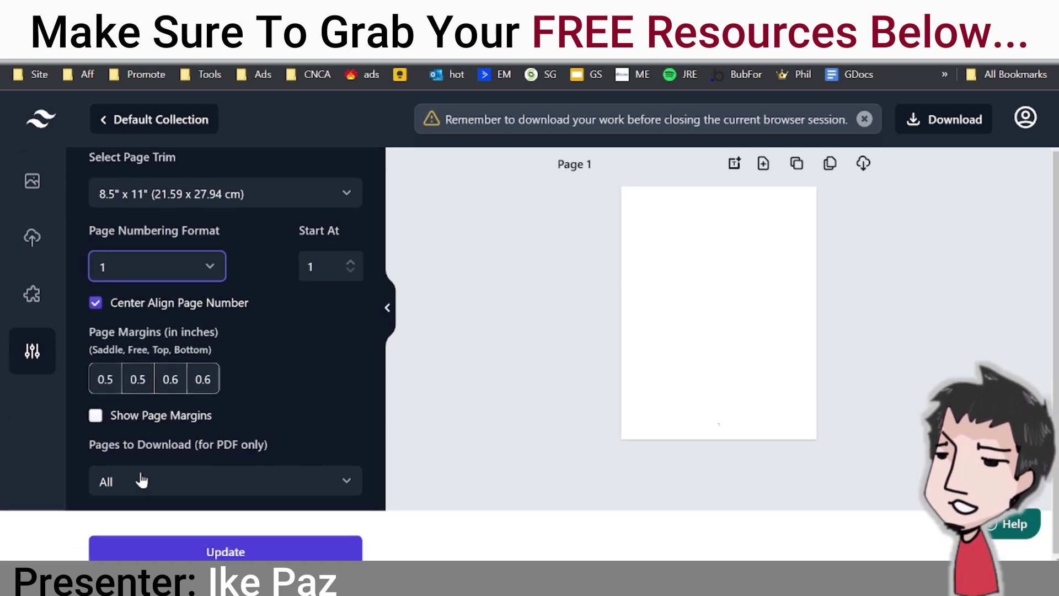
click(165, 552)
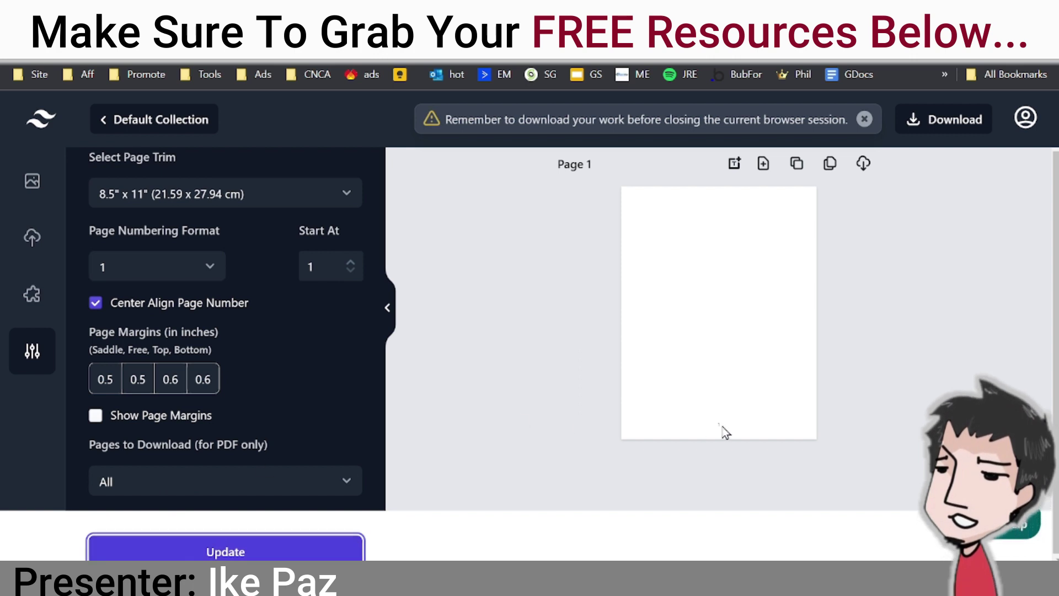
scroll(239, 365, up, 1)
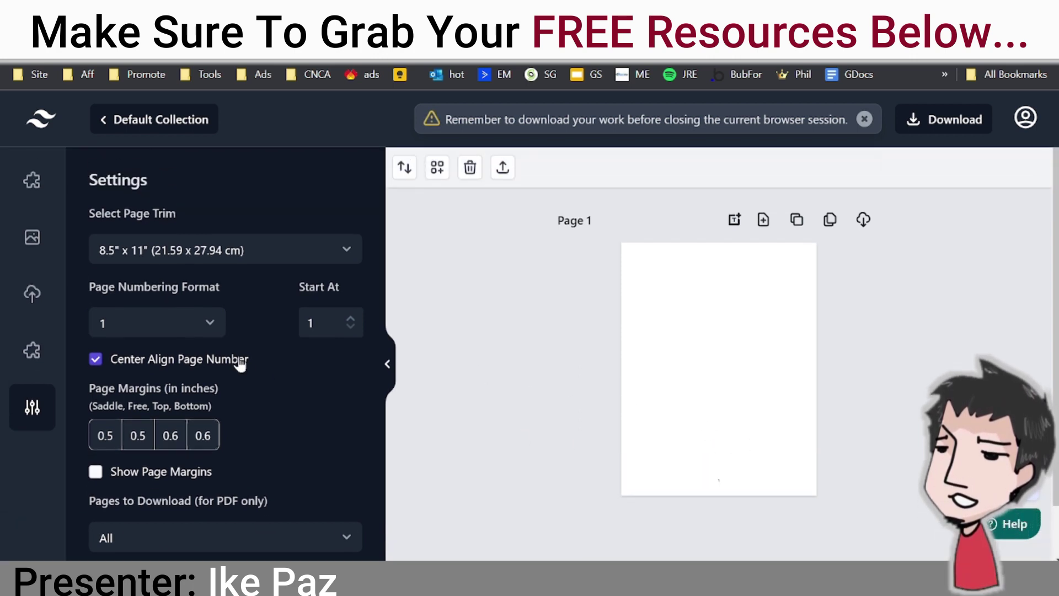
Step: Open the Measurement Templates and look over the template categories
click(41, 181)
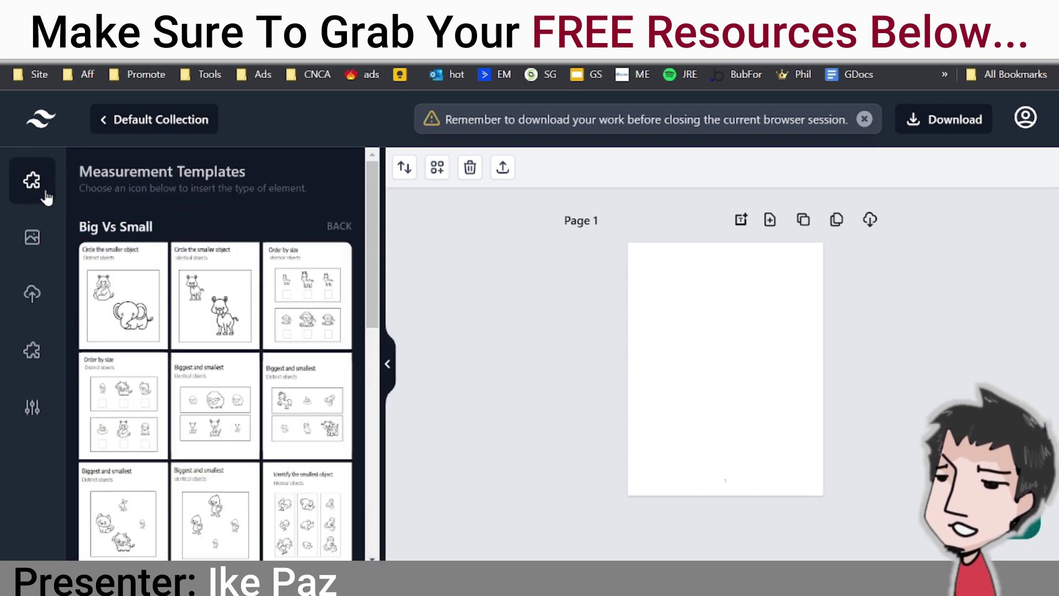
click(329, 227)
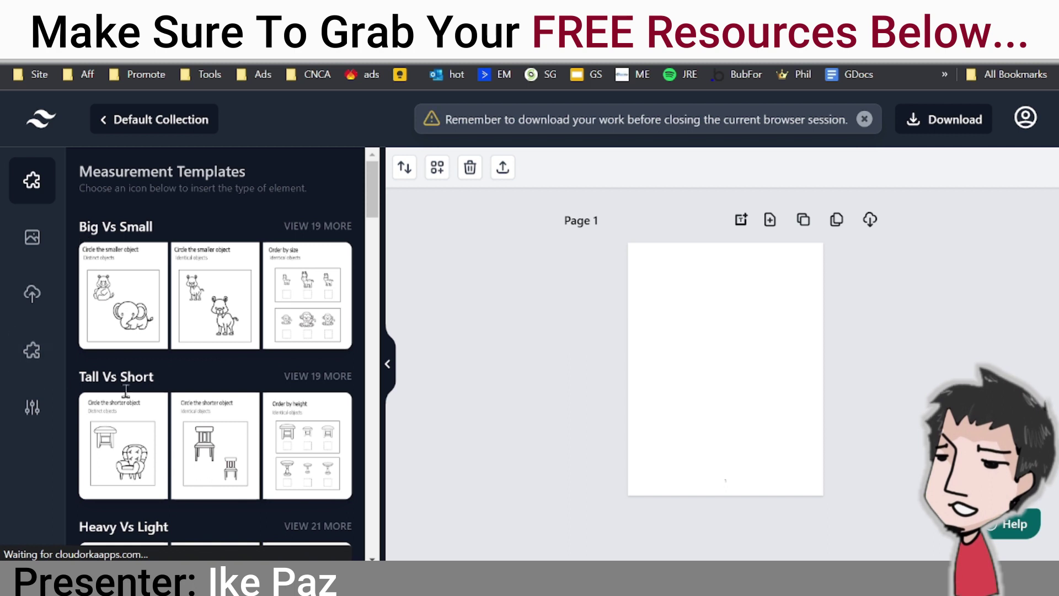
scroll(214, 367, down, 5)
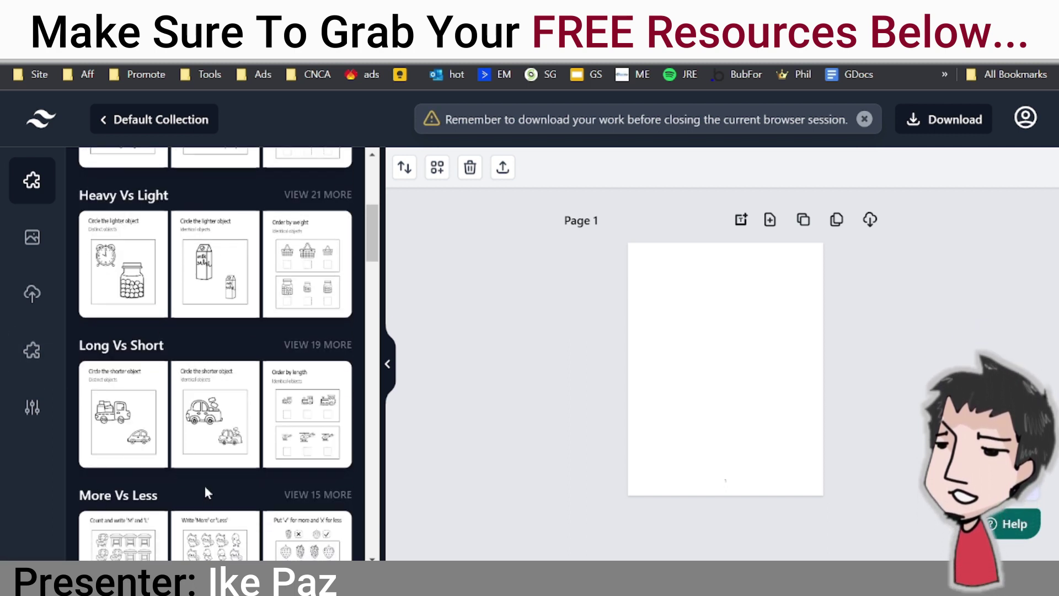
scroll(205, 487, down, 4)
scroll(205, 487, down, 10)
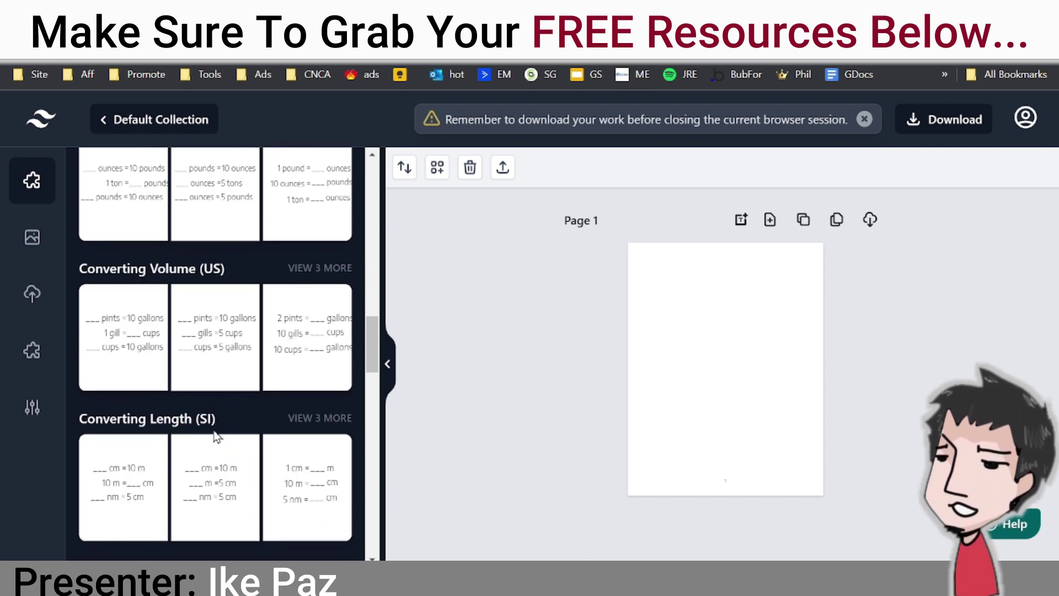
scroll(215, 436, up, 12)
scroll(205, 433, up, 7)
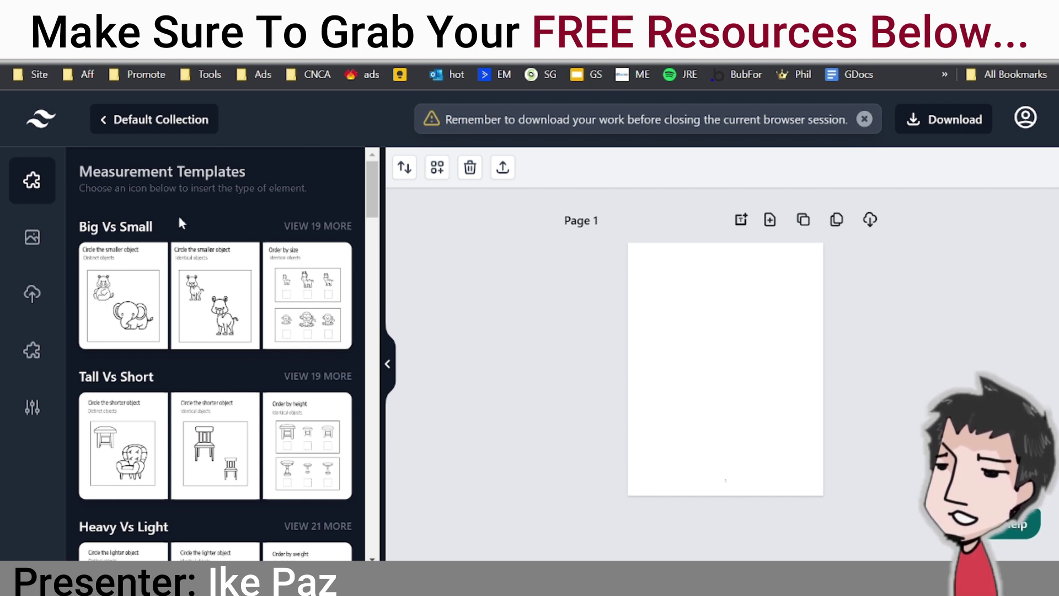
Step: Expand all Big Vs Small templates and add 'Order by size' (distinct objects) to Page 1
click(319, 226)
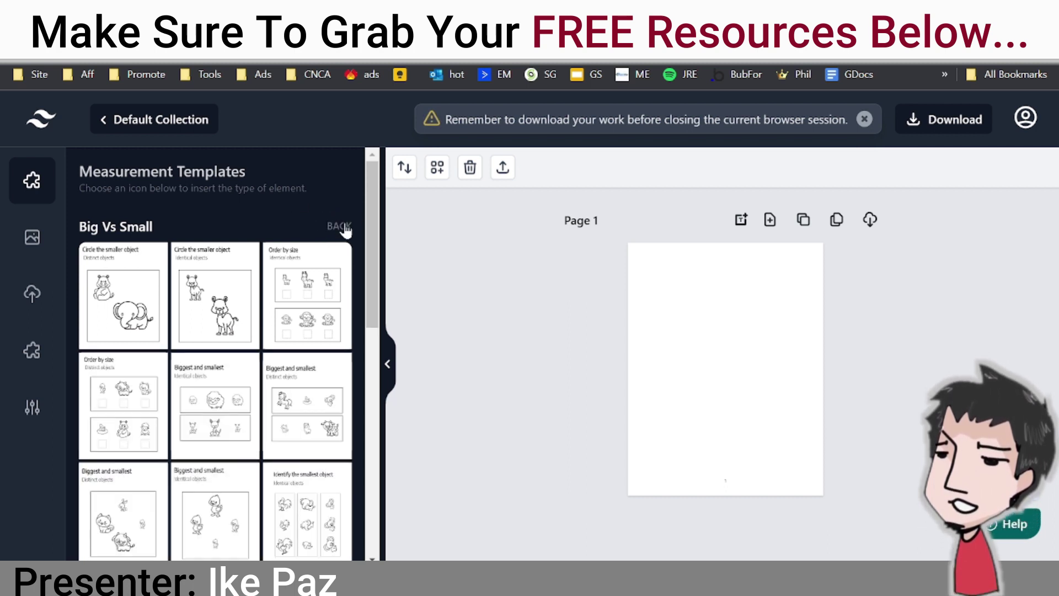
scroll(254, 425, down, 5)
scroll(237, 359, up, 4)
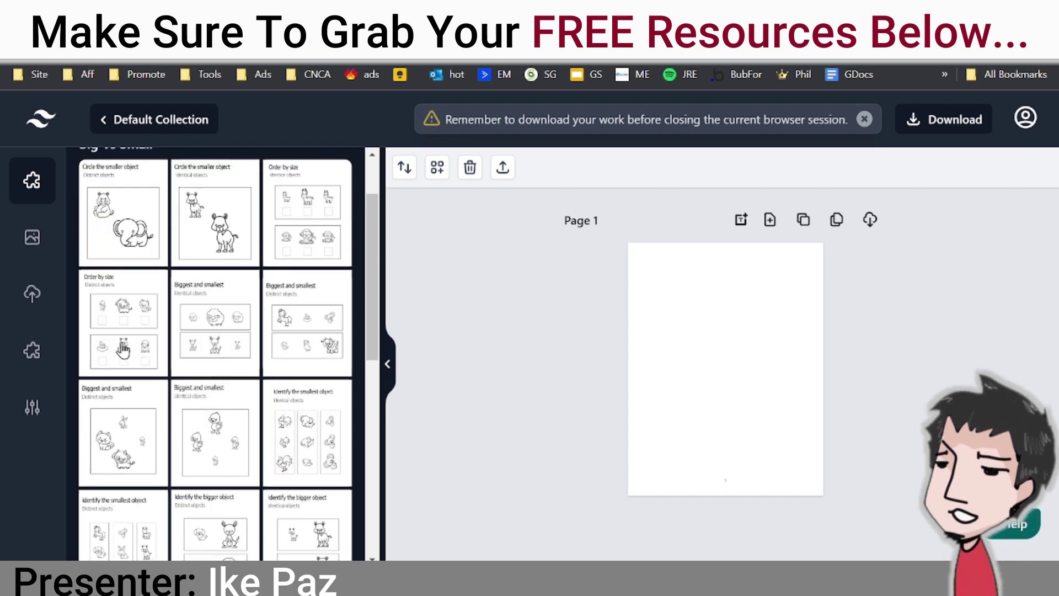
click(123, 348)
click(707, 280)
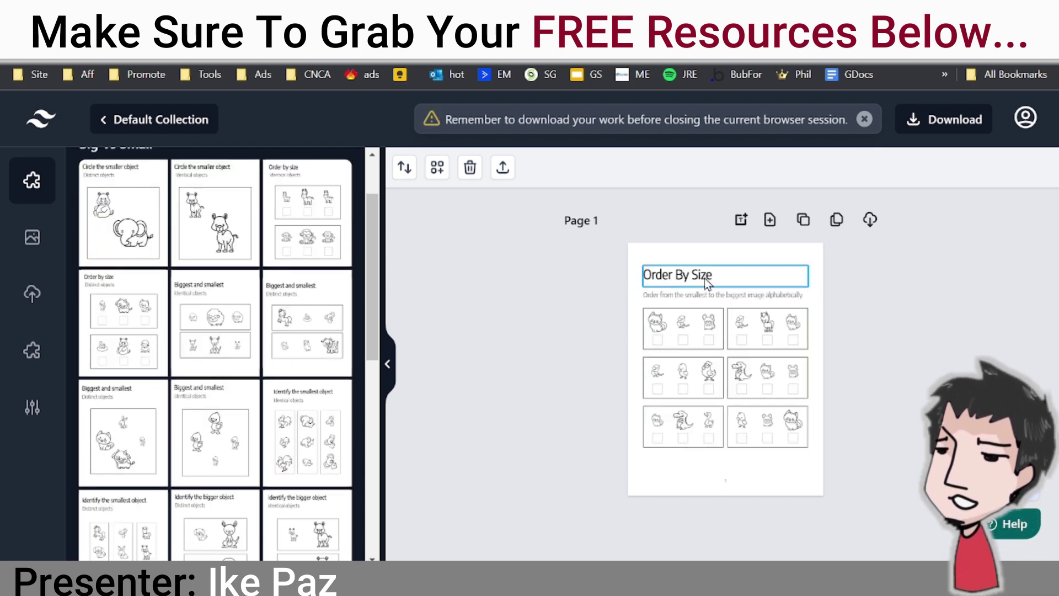
click(718, 334)
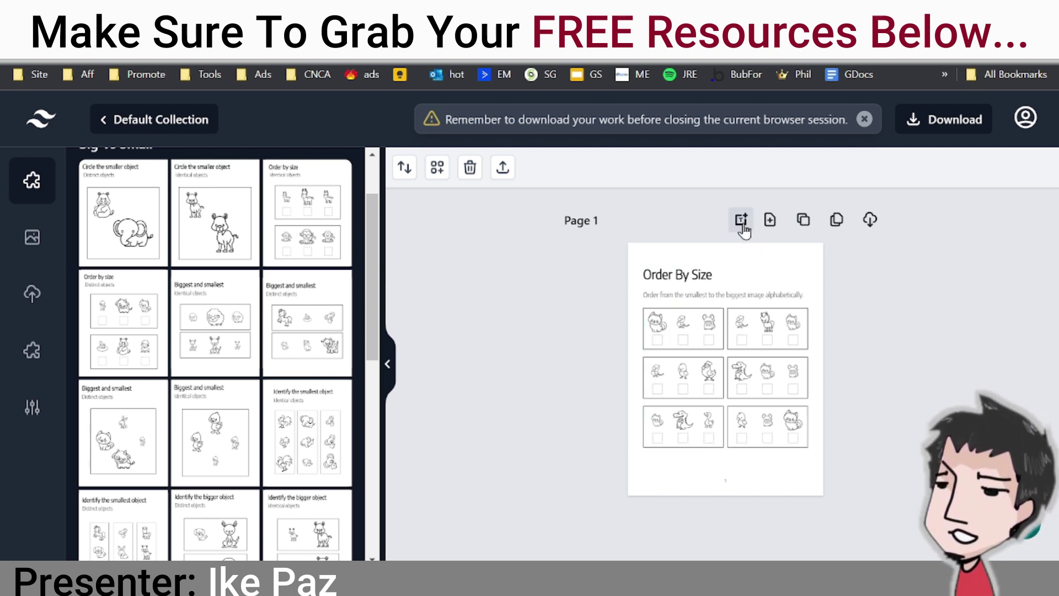
Step: Clone Page 1 into Page 2 and reshuffle its animal pictures
click(810, 228)
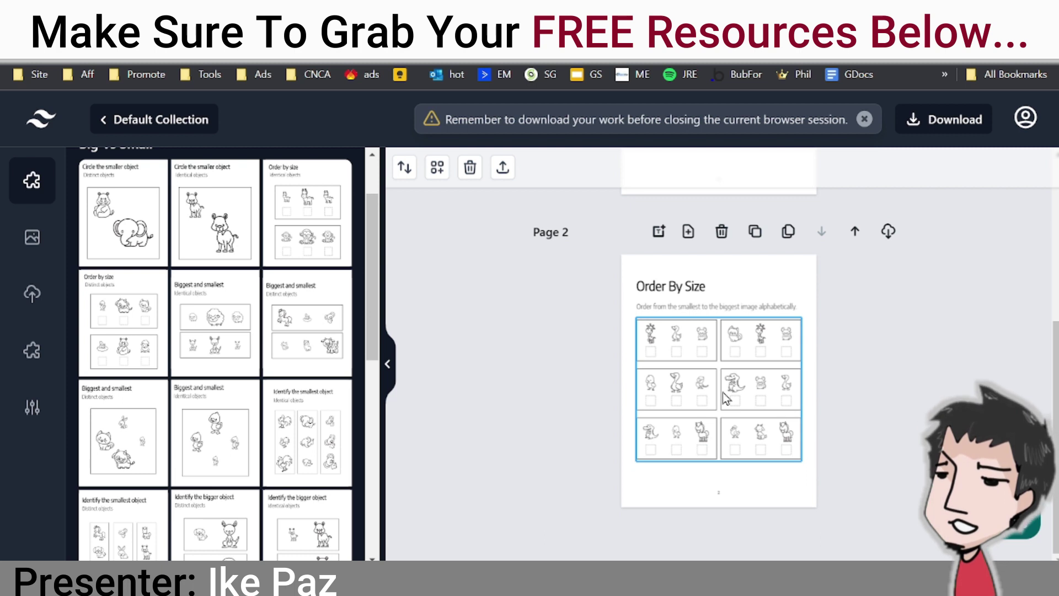
click(726, 398)
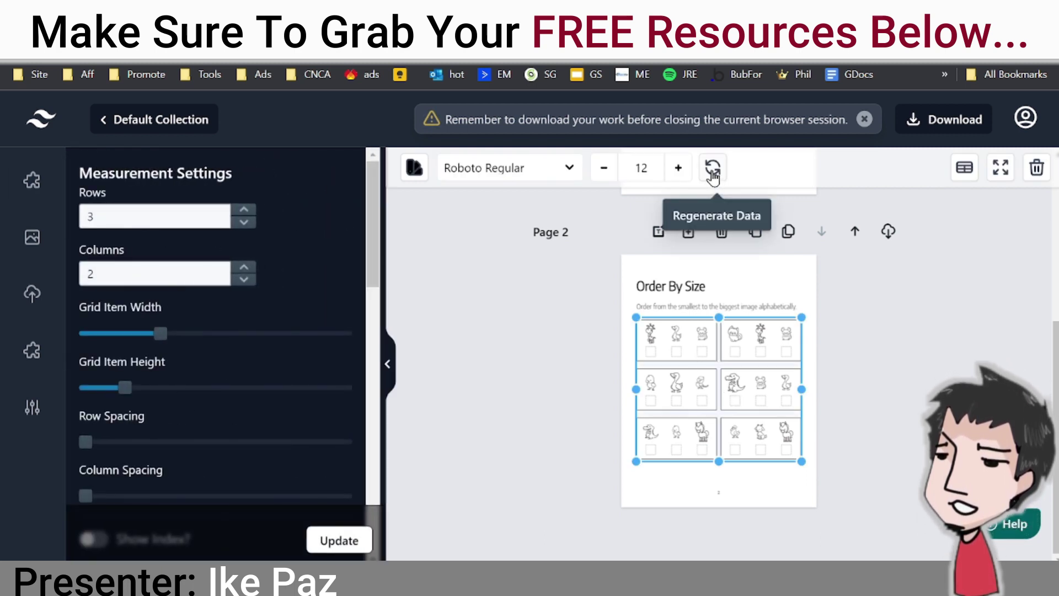
click(713, 173)
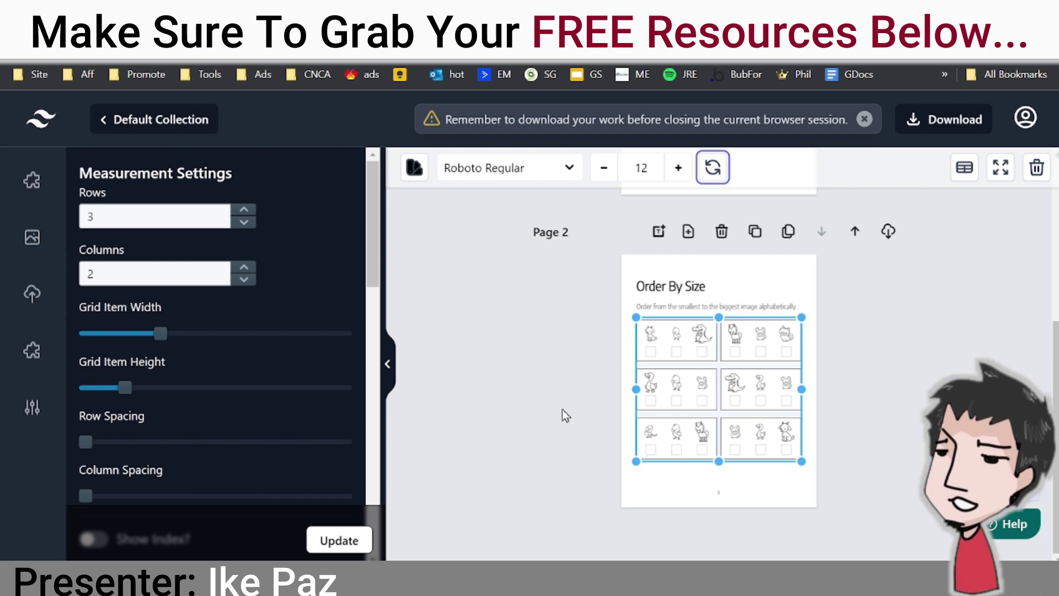
scroll(519, 419, up, 3)
click(495, 452)
scroll(495, 452, down, 3)
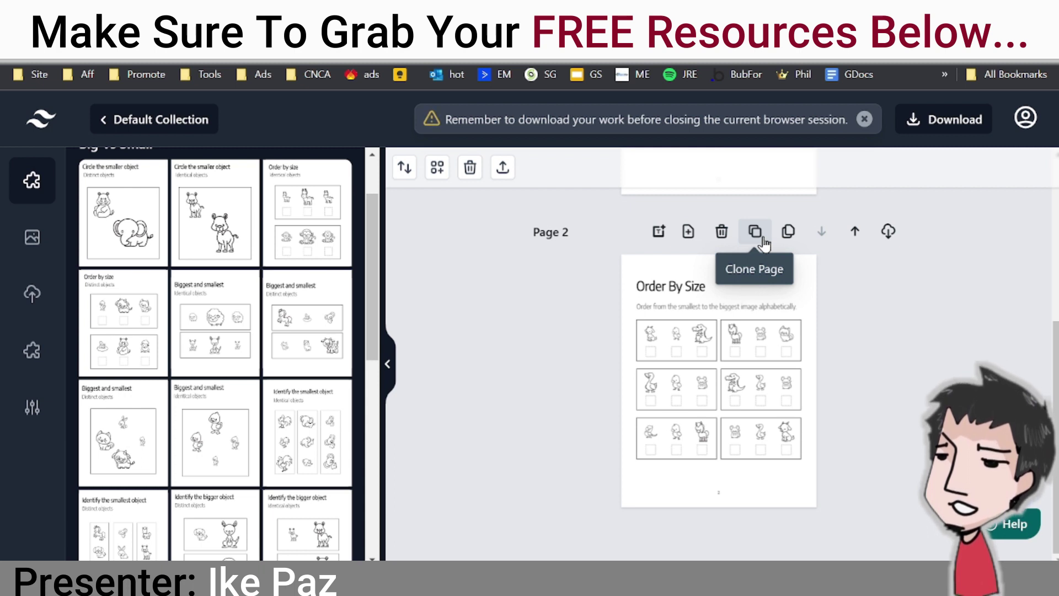
Step: Clone Page 2 into Page 3 with a fresh set of animal pictures
click(763, 239)
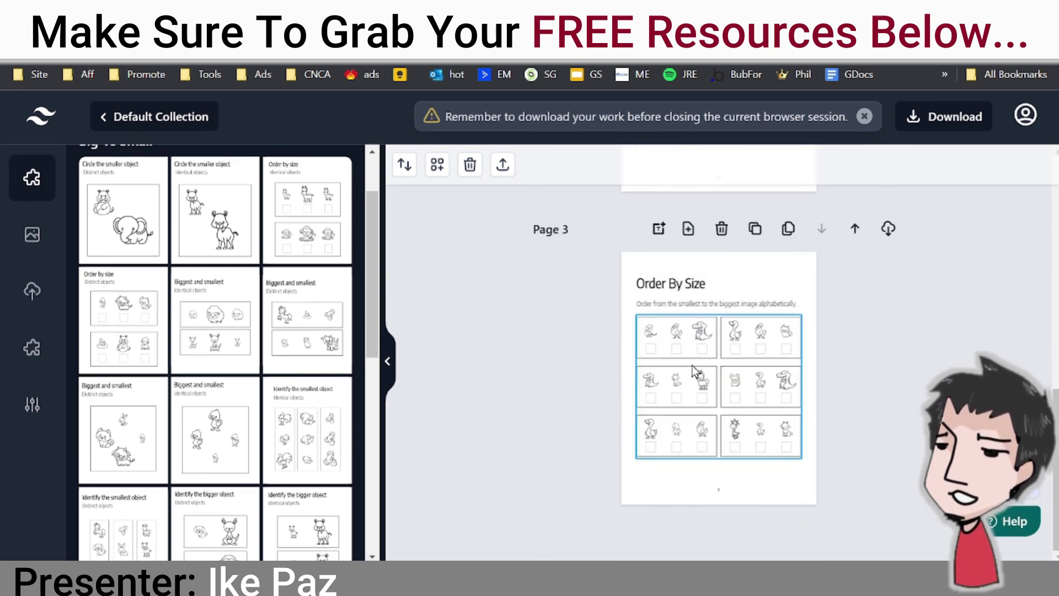
click(697, 372)
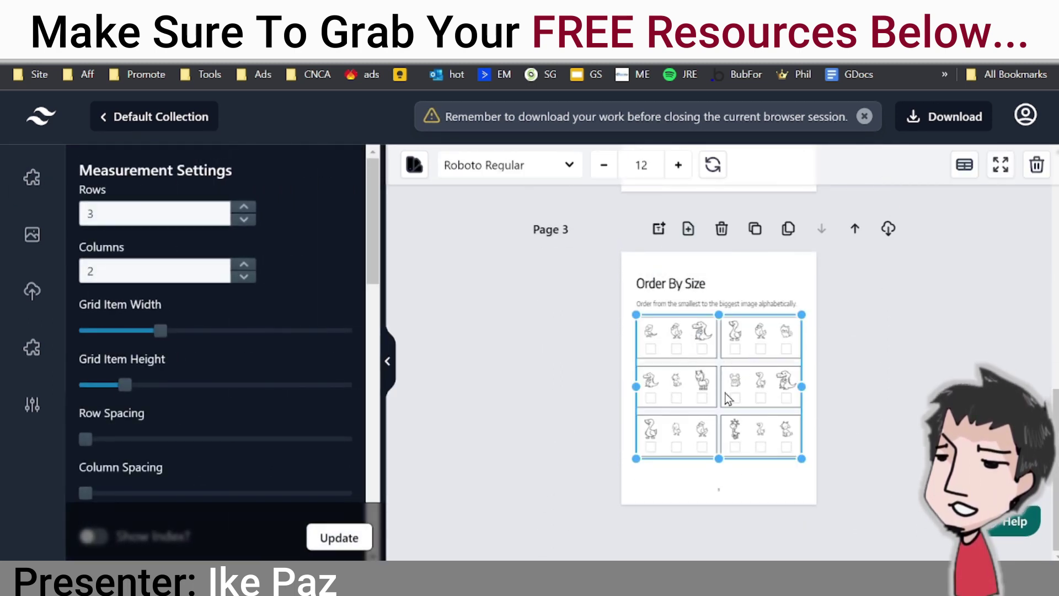
click(712, 166)
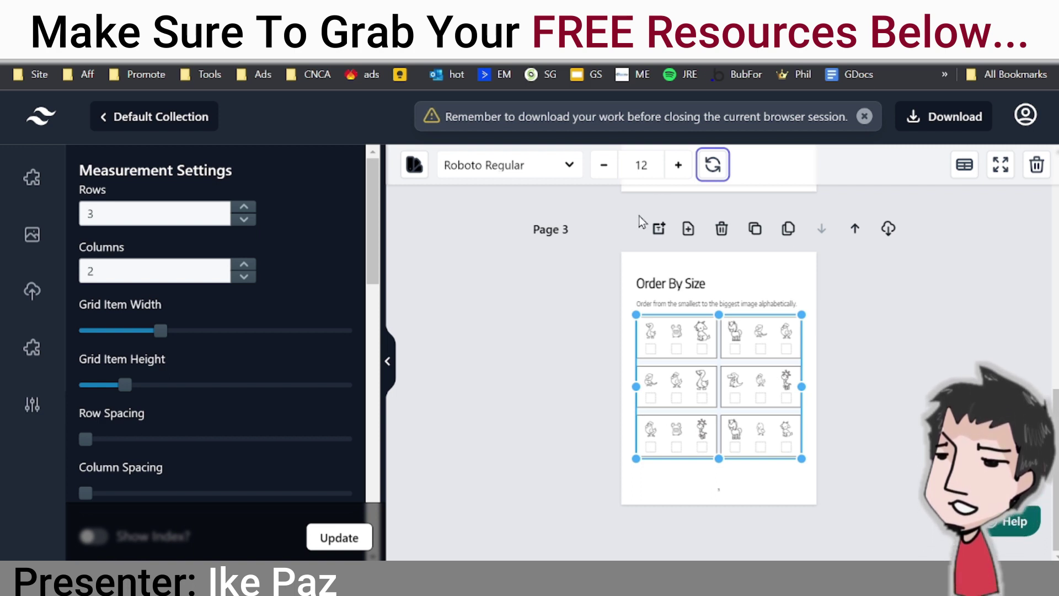
Step: Clone Page 3 as a new Page 4 and select its animal grid
click(755, 228)
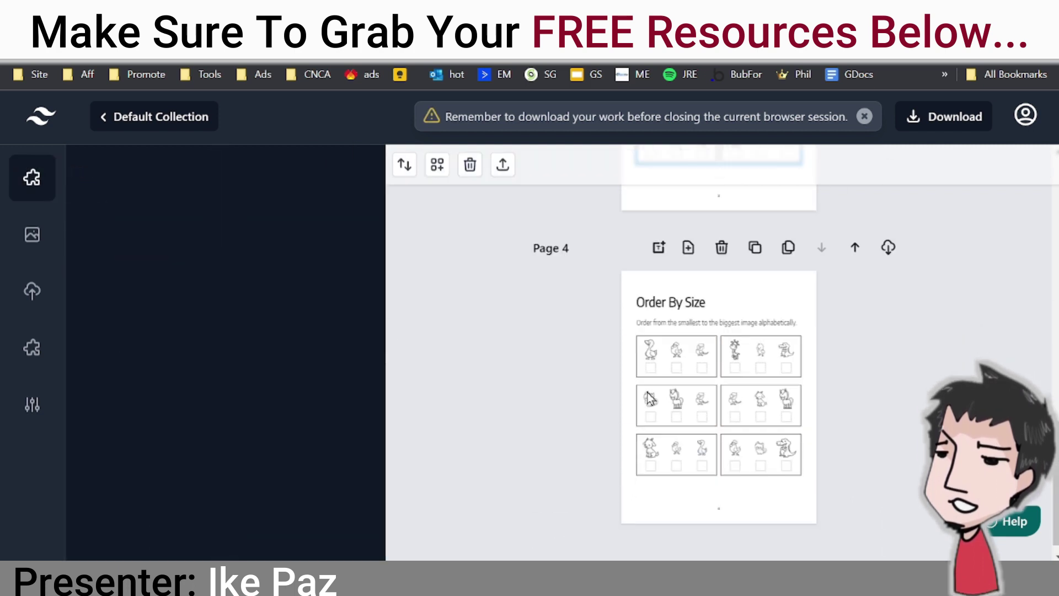
click(678, 411)
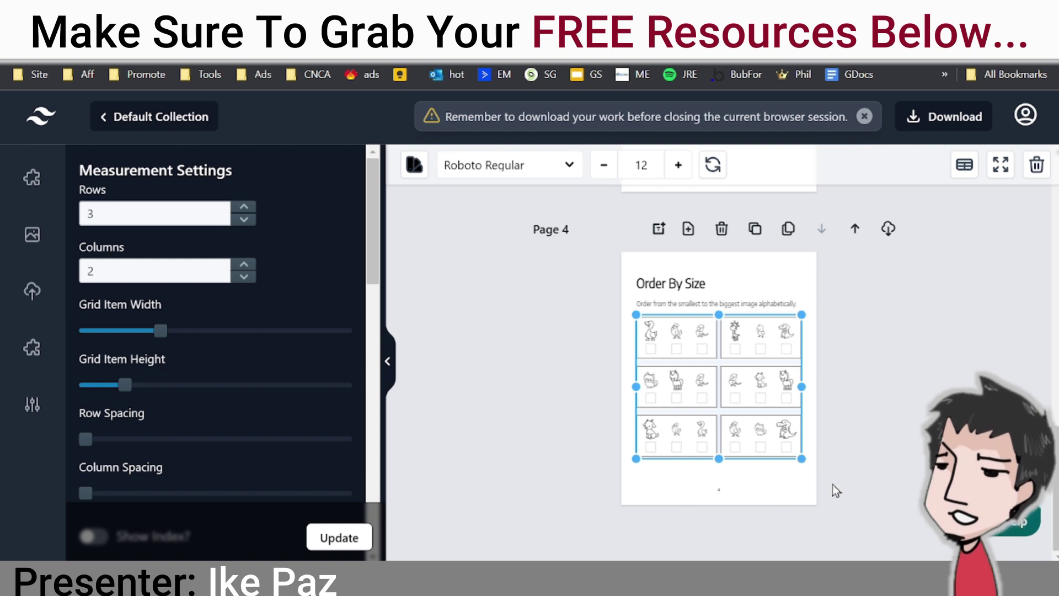
click(1000, 165)
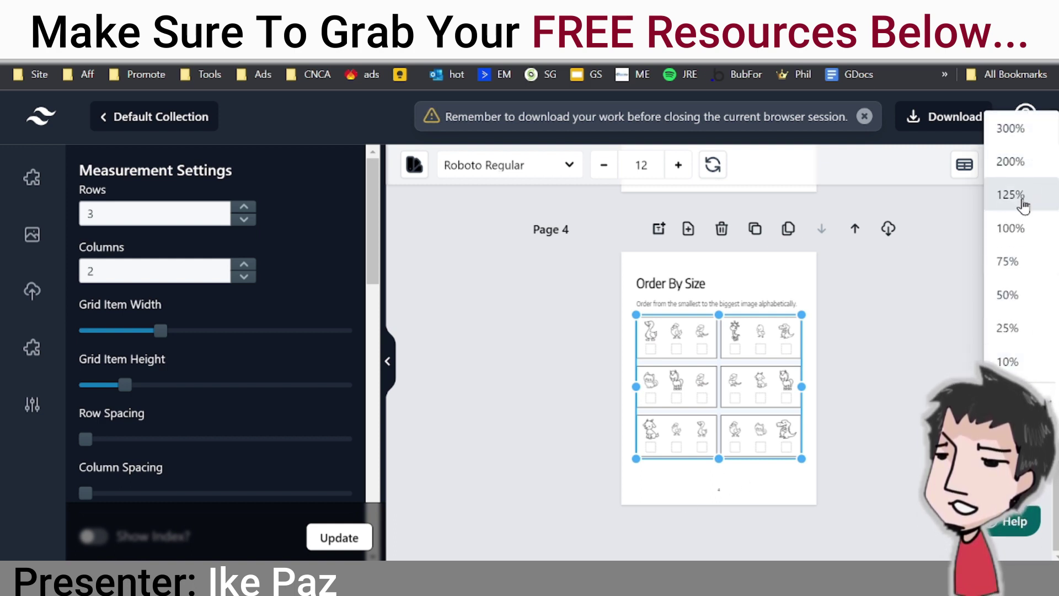
Step: Zoom the canvas to 50%, then 25%, scrolling through the pages
click(1010, 296)
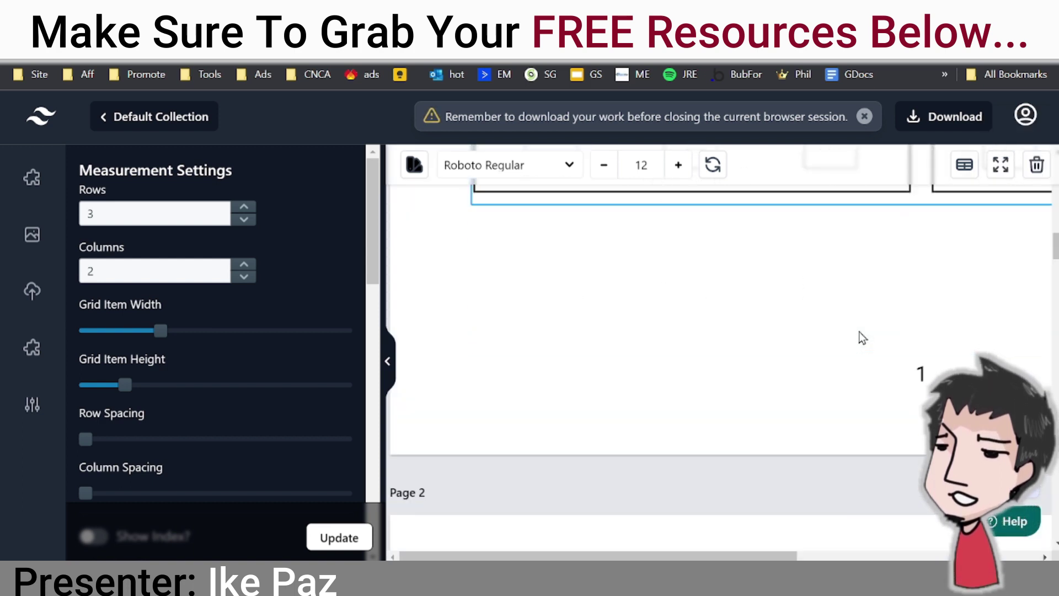
scroll(932, 366, down, 10)
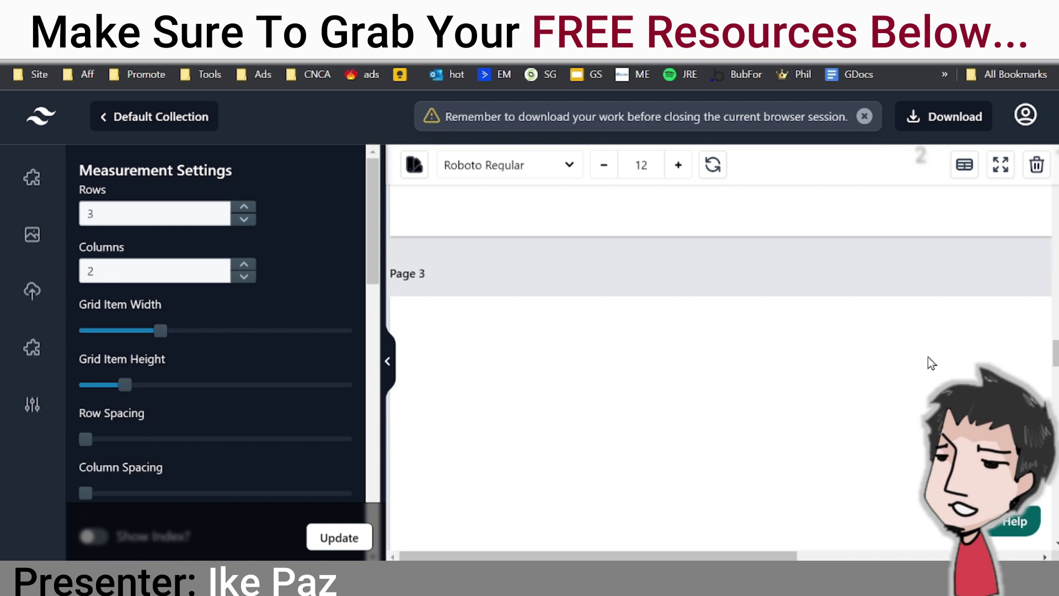
scroll(931, 319, down, 10)
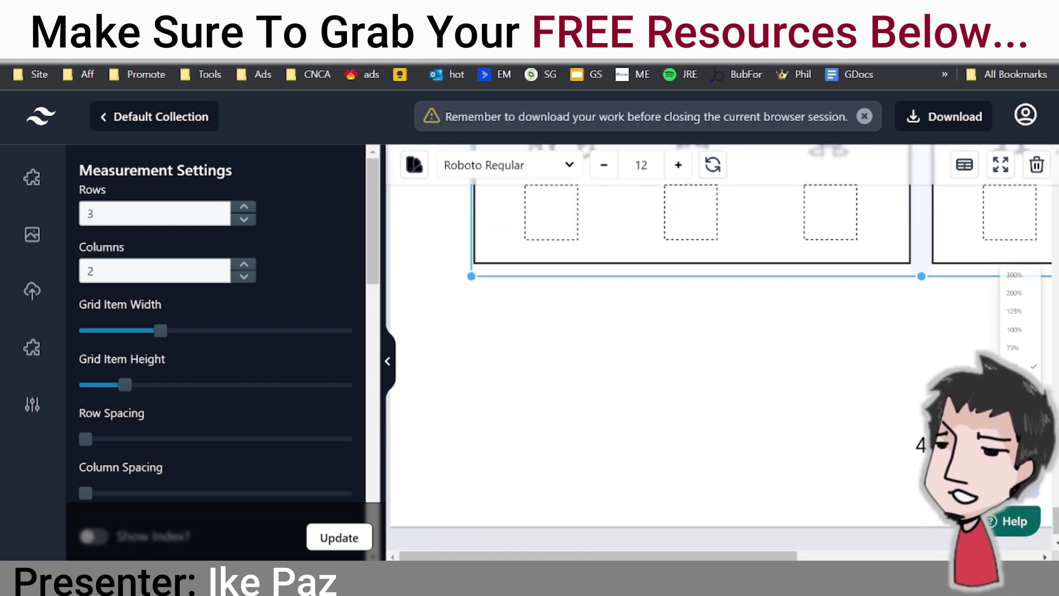
click(1001, 164)
click(1009, 328)
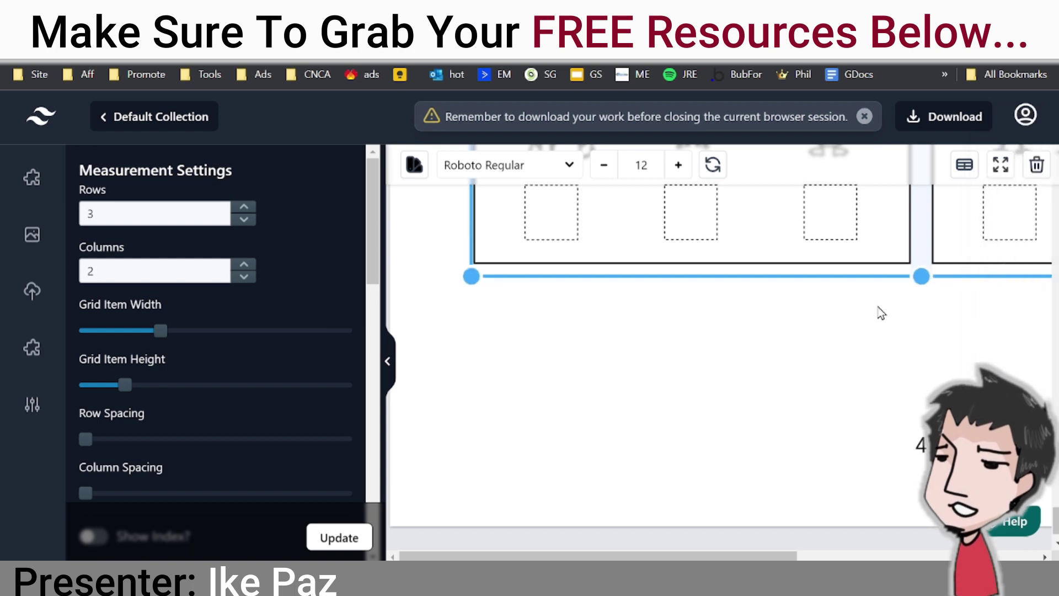
scroll(841, 478, down, 15)
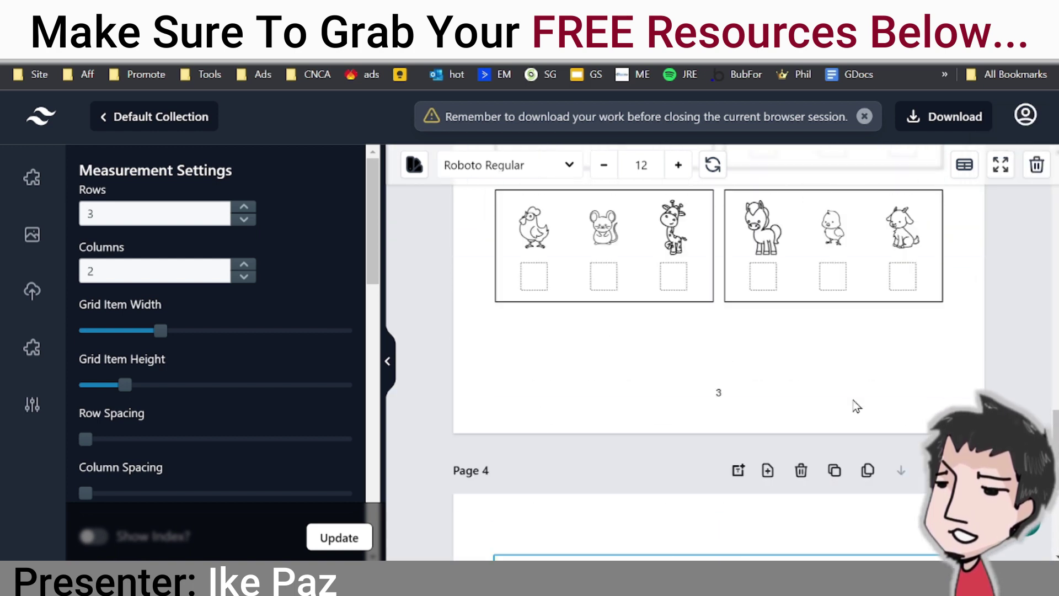
scroll(857, 406, up, 10)
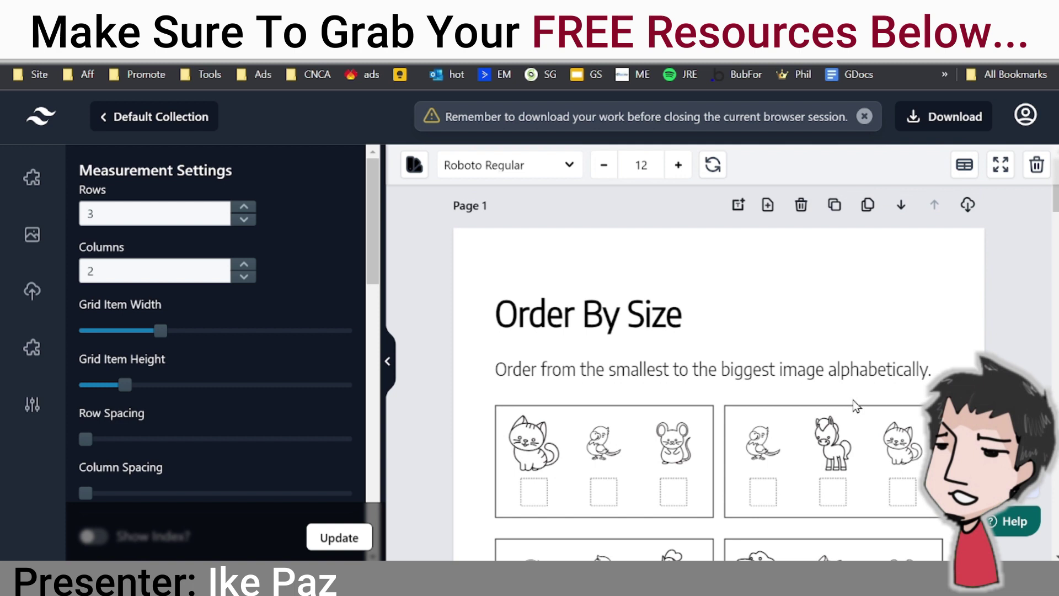
Step: Zoom to 75%, then out to 10%, returning to the top of Page 1
click(1020, 292)
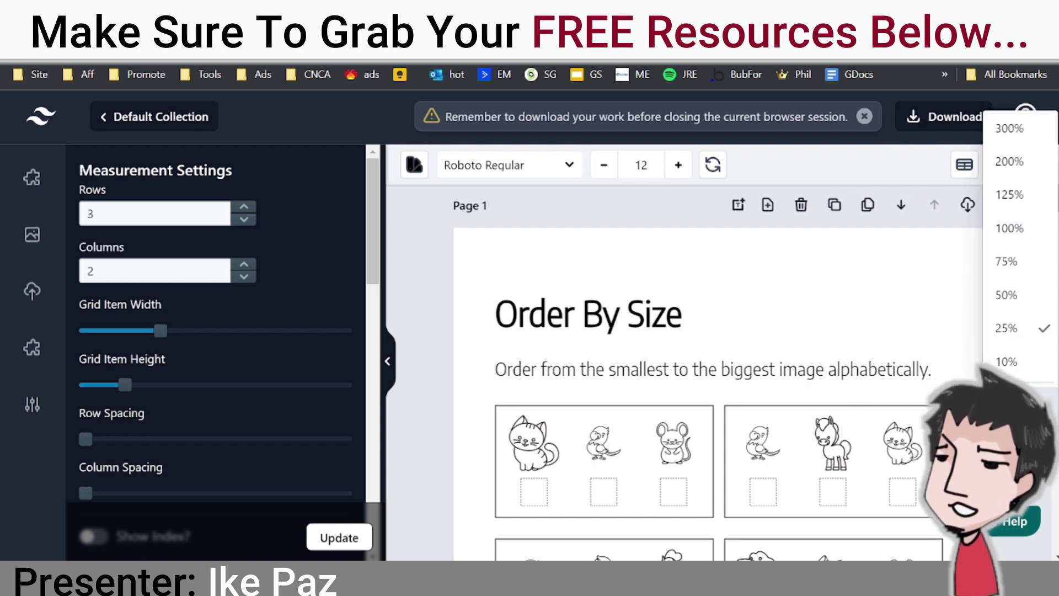
click(1015, 265)
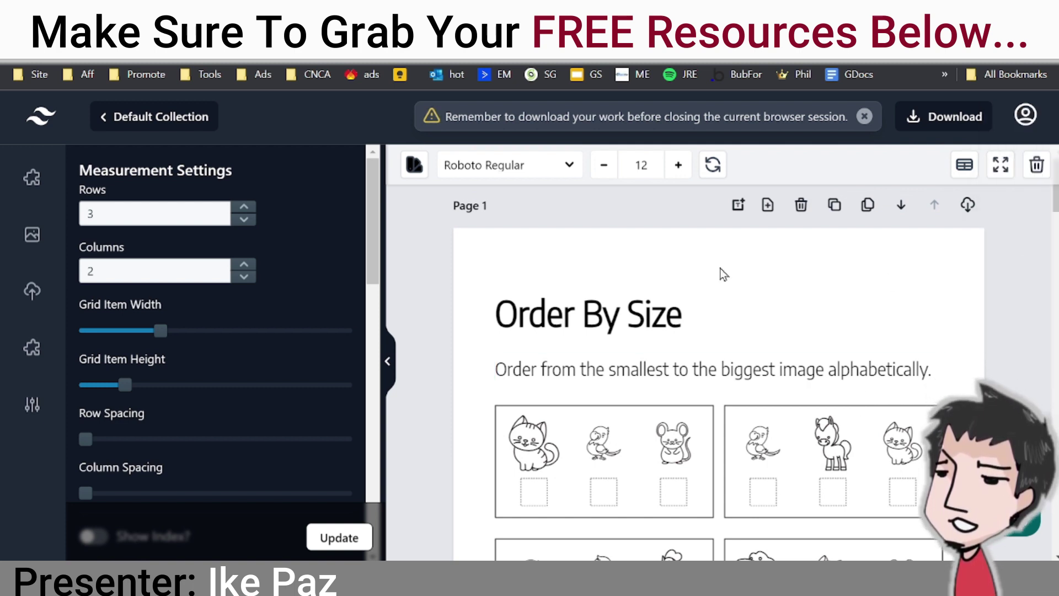
click(1001, 165)
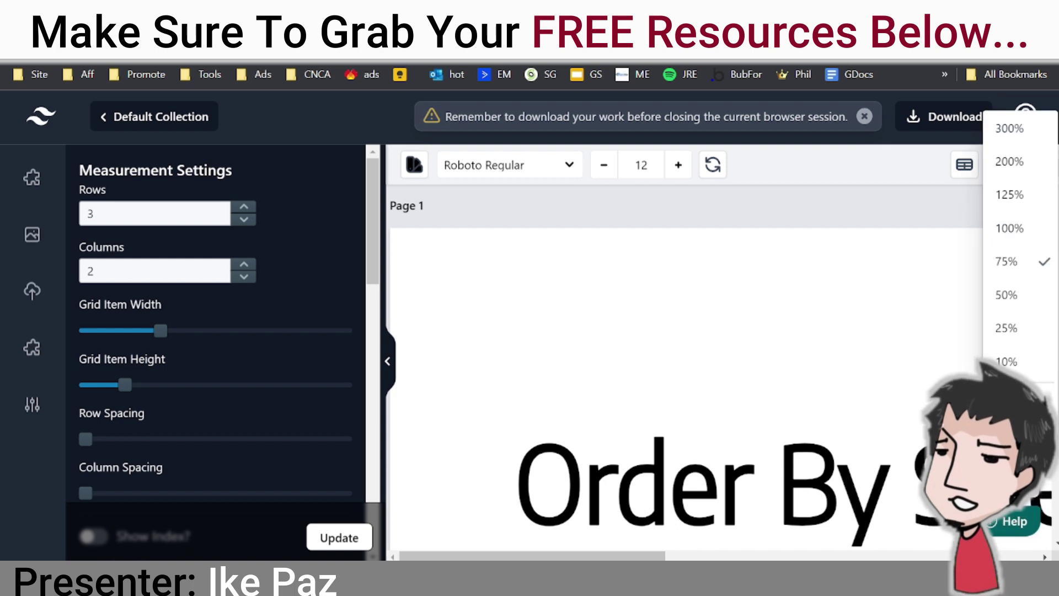
click(1048, 369)
scroll(448, 366, down, 2)
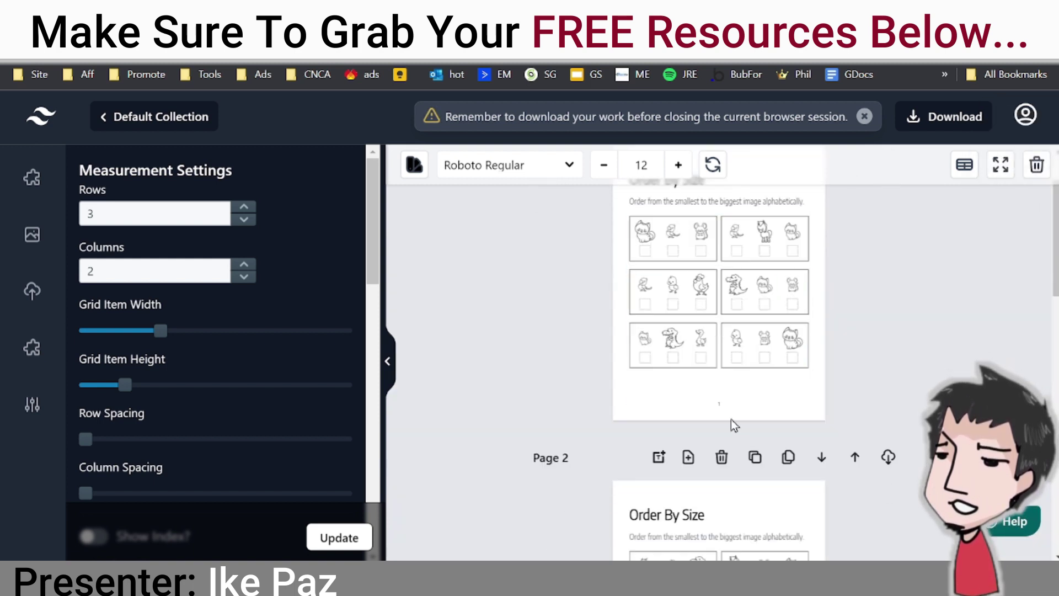
scroll(592, 396, up, 2)
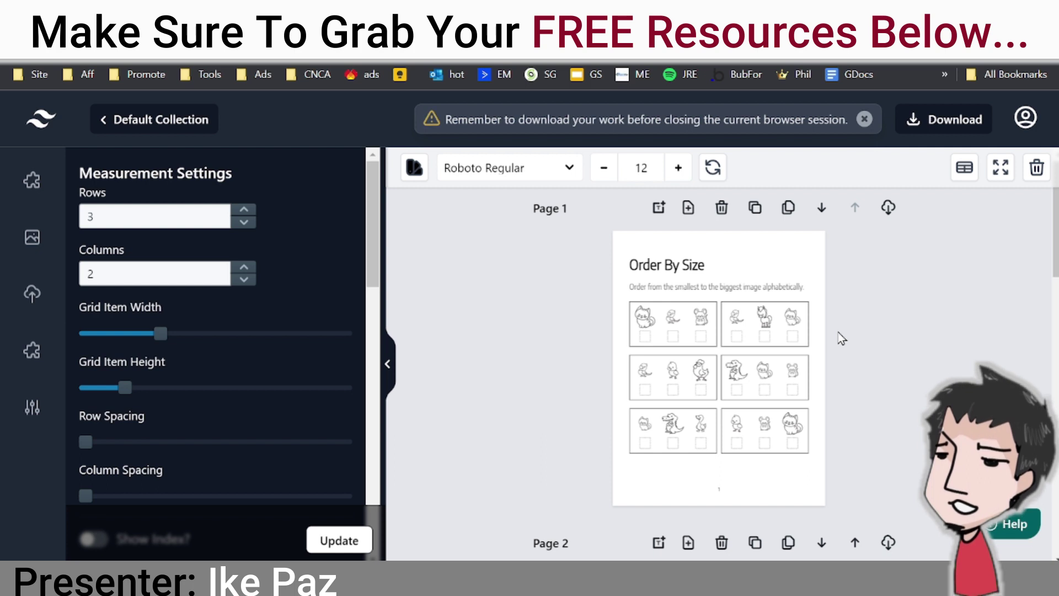
Step: Turn on Show Solution? for the Page 1 animal grid and apply it
click(682, 351)
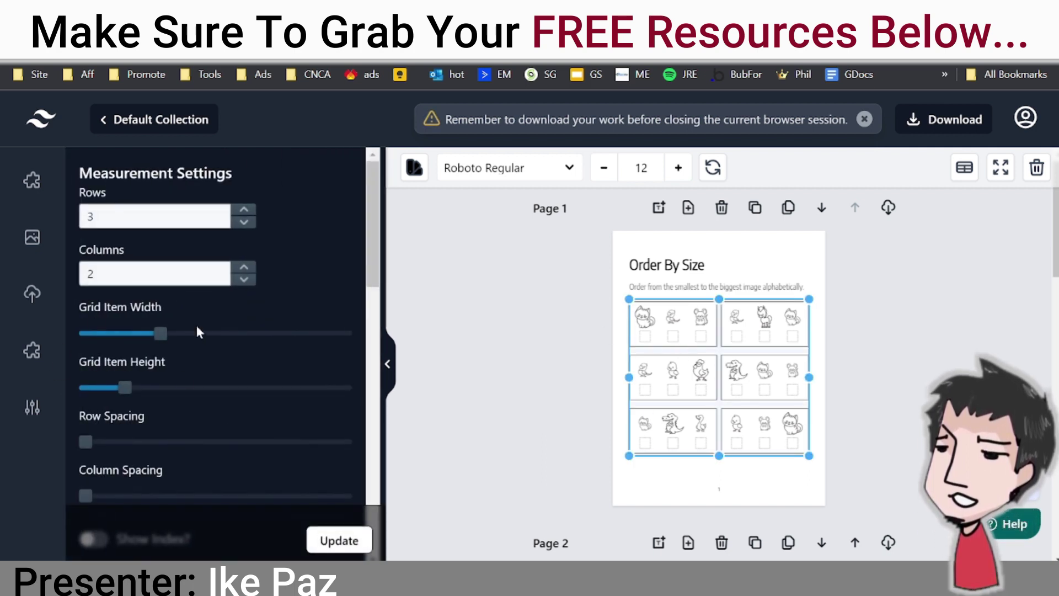
scroll(204, 330, down, 10)
scroll(204, 329, down, 2)
scroll(223, 334, down, 5)
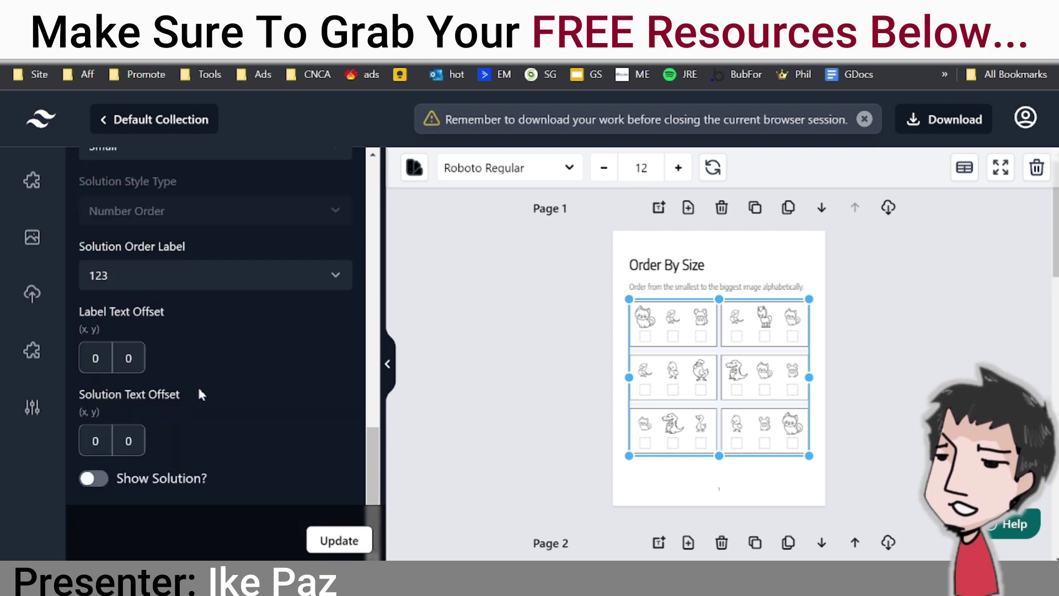
click(90, 480)
click(338, 540)
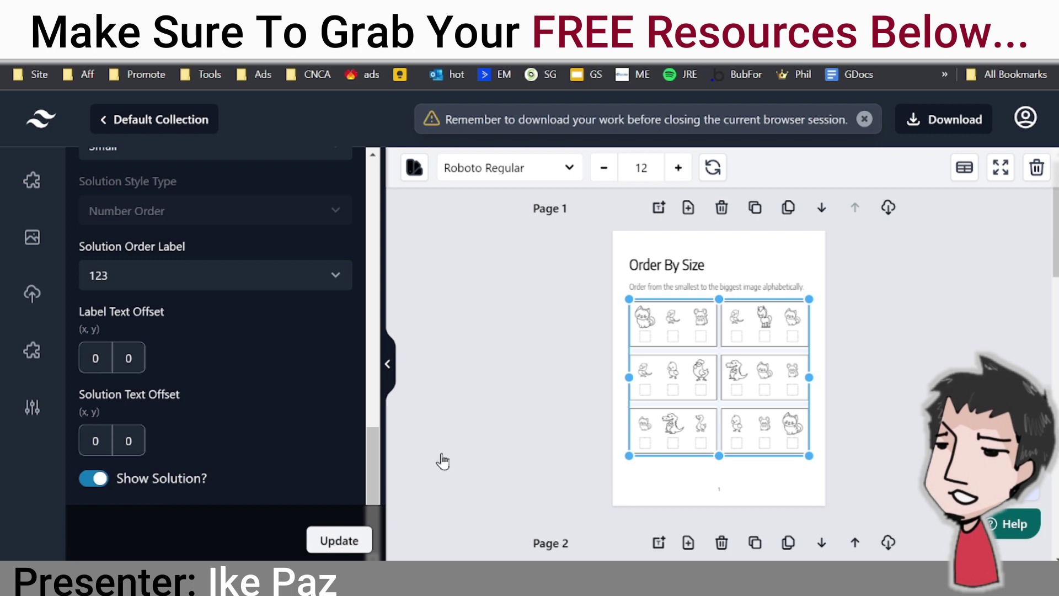
scroll(698, 400, down, 5)
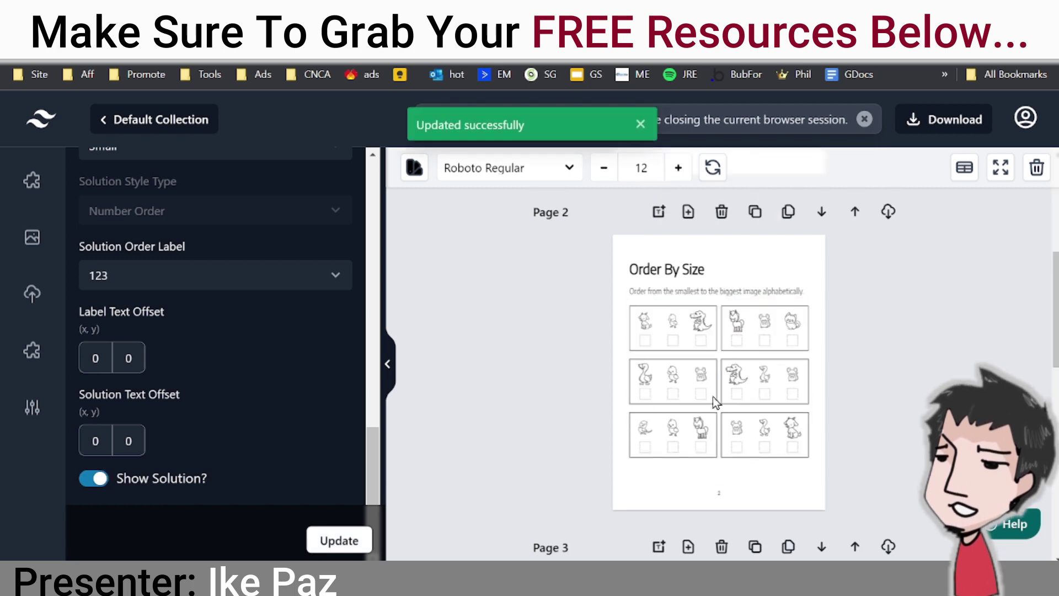
Step: Turn on Show Solution? for the Page 2 grid, apply it, then clear the selection
click(712, 396)
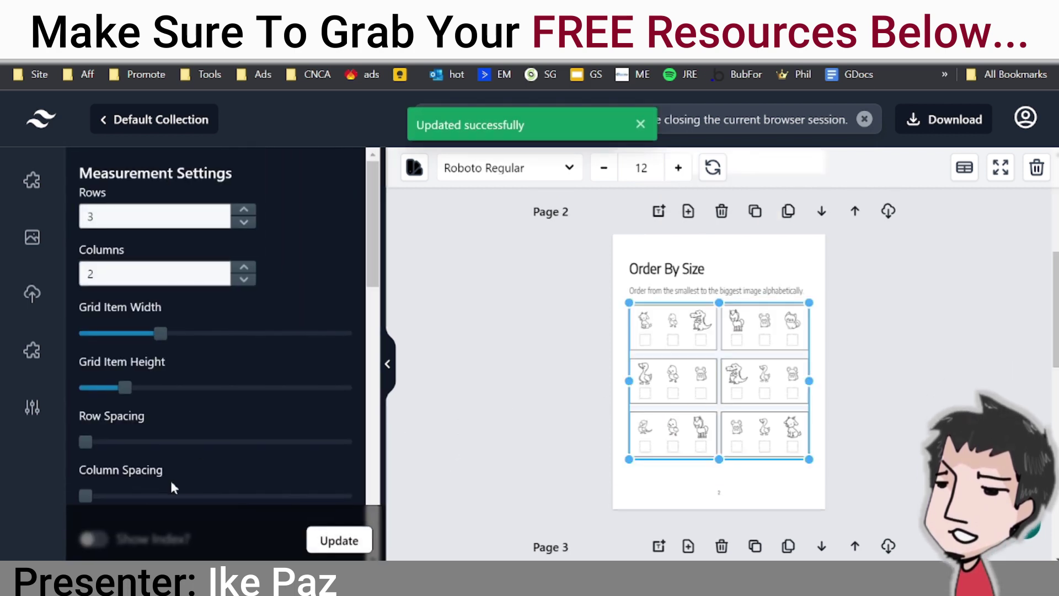
scroll(173, 487, down, 5)
scroll(149, 453, down, 5)
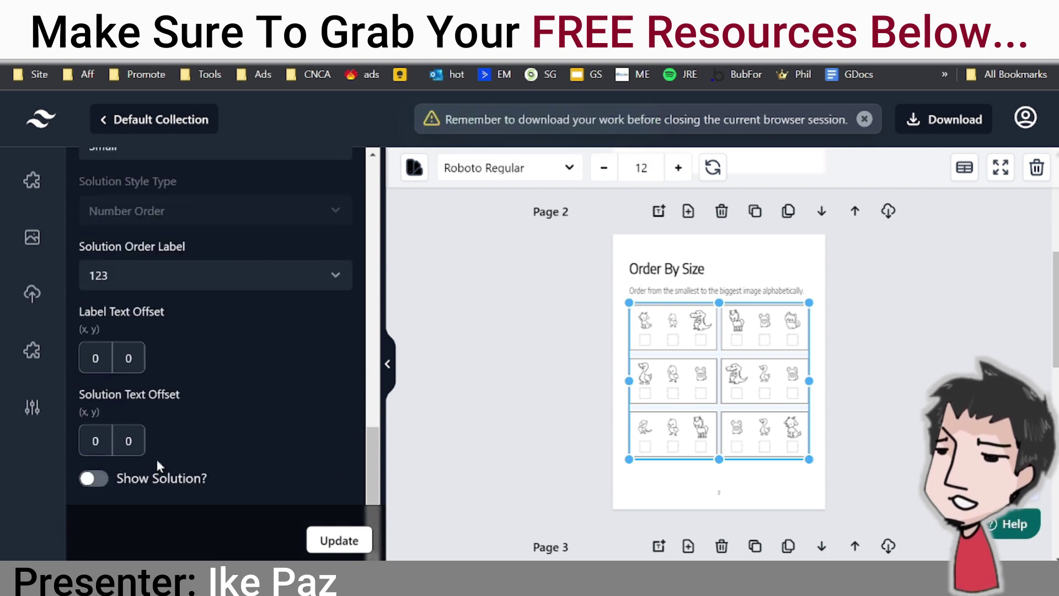
click(110, 489)
click(326, 540)
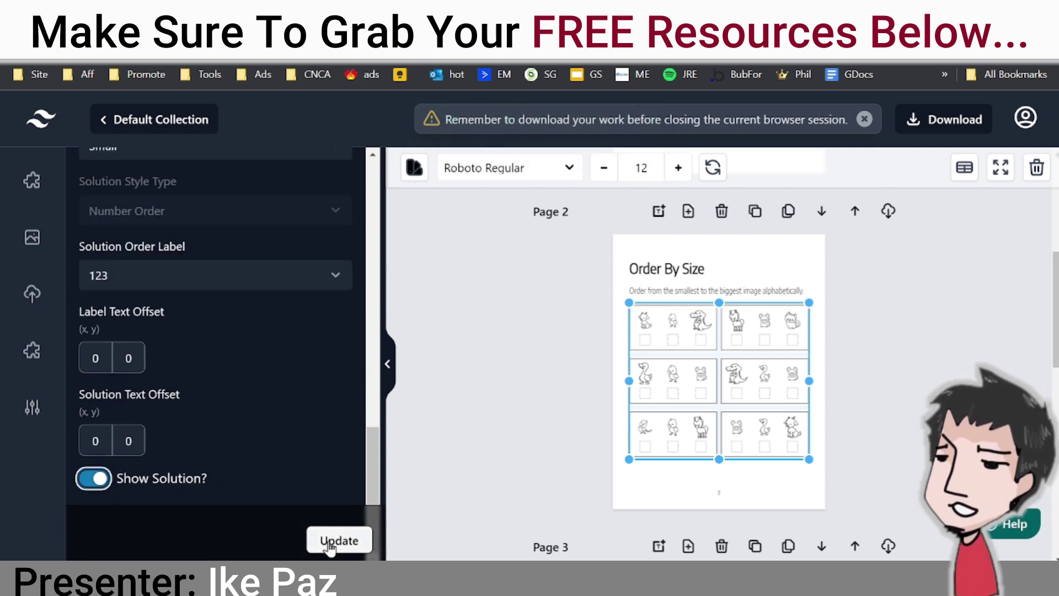
scroll(524, 403, down, 8)
click(686, 337)
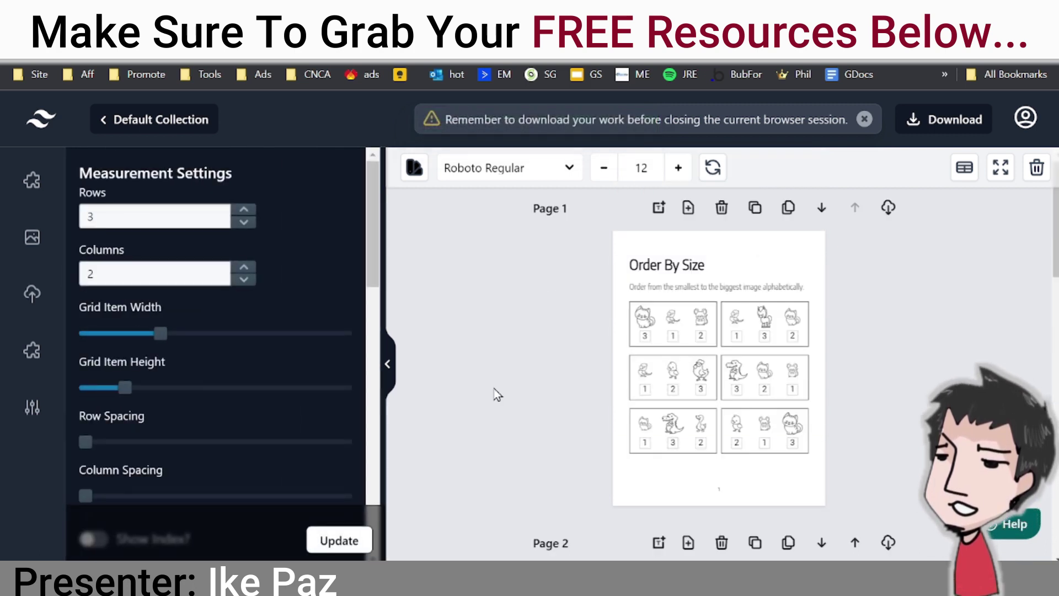
click(492, 328)
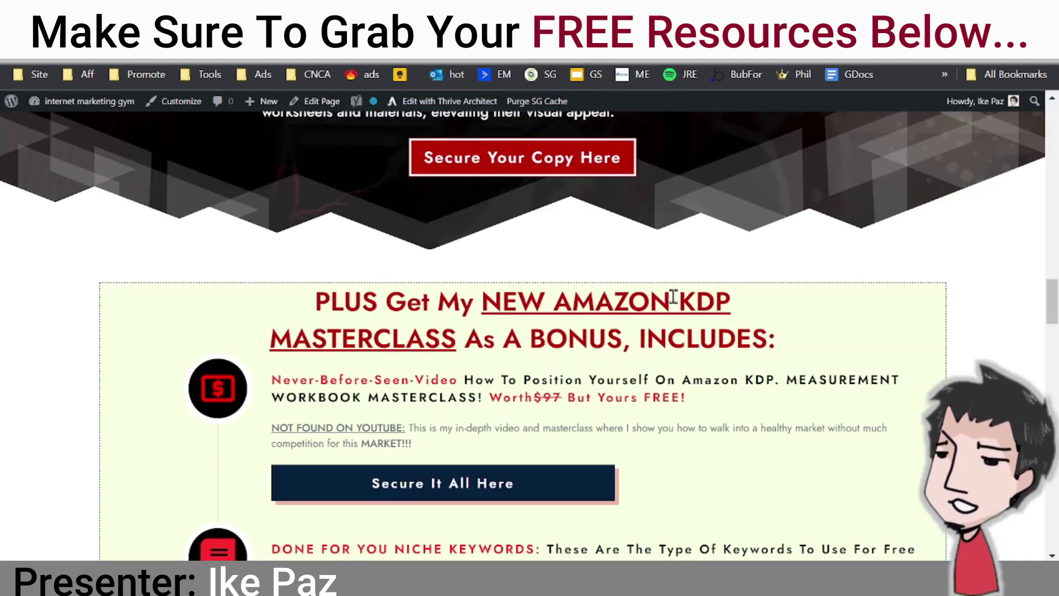
Step: Read down the sales page's KDP masterclass bonuses to the $57 book covers offer
scroll(542, 287, down, 2)
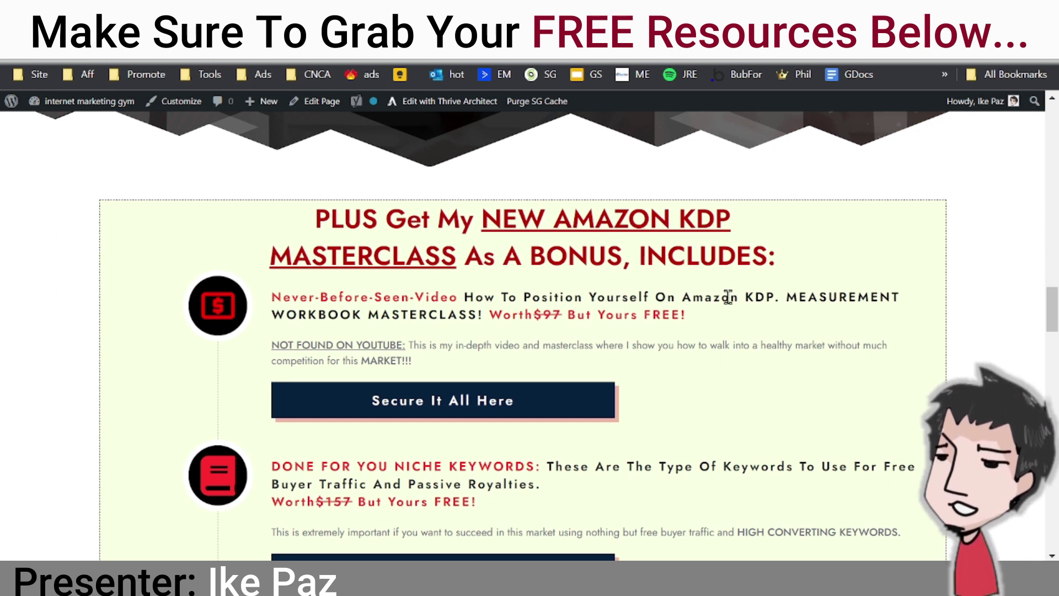
scroll(445, 288, down, 5)
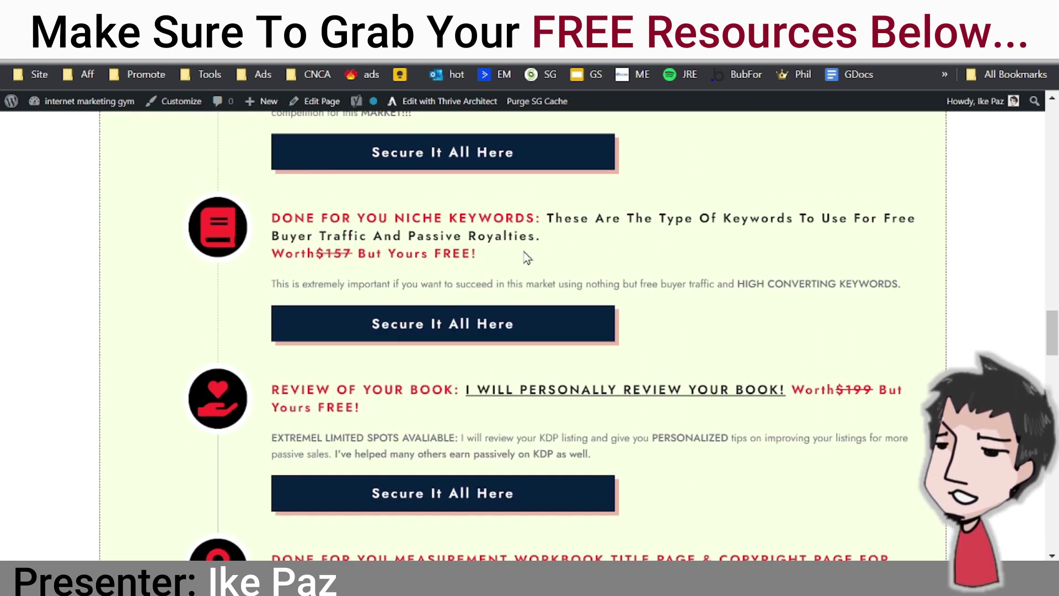
scroll(524, 257, down, 3)
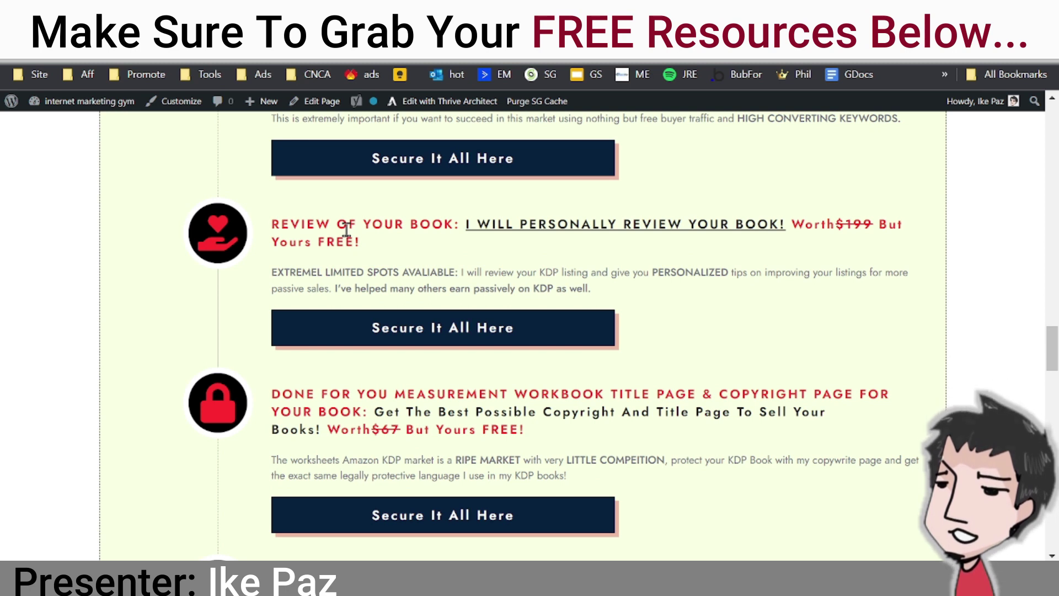
scroll(346, 231, down, 3)
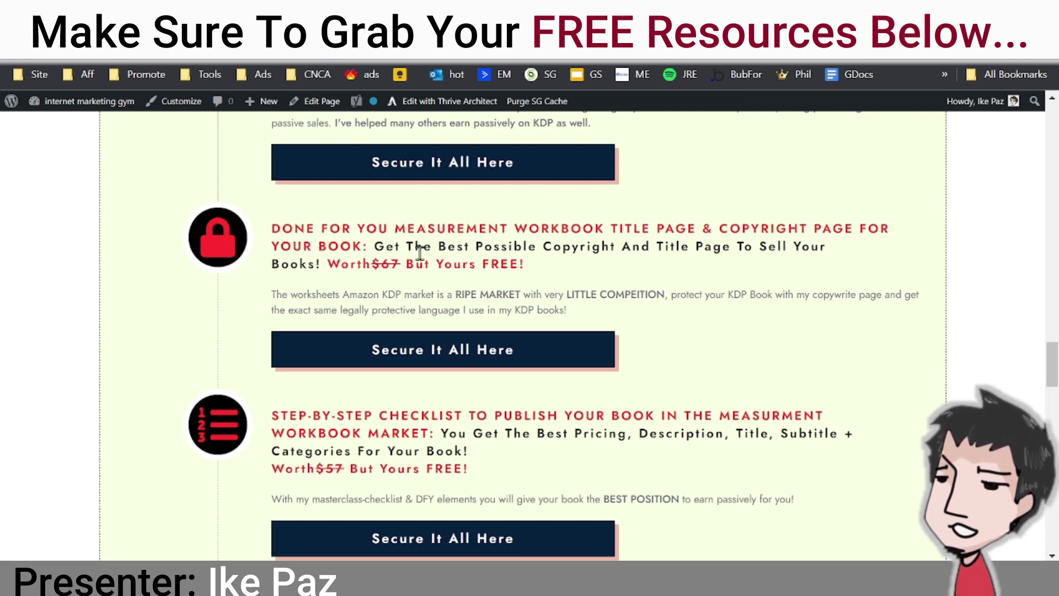
scroll(420, 253, down, 3)
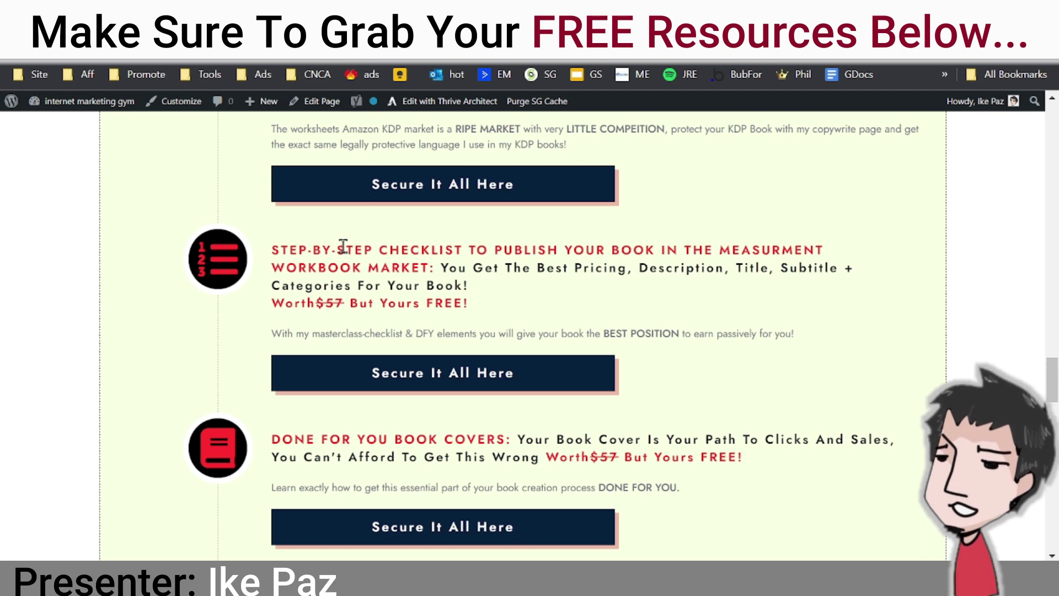
scroll(458, 265, down, 3)
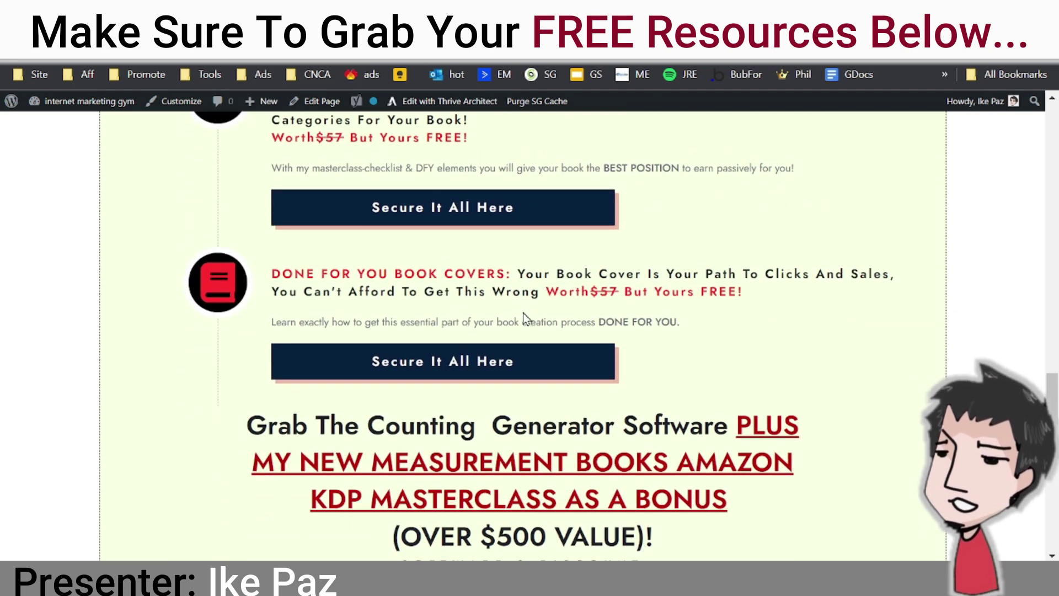
scroll(524, 319, up, 2)
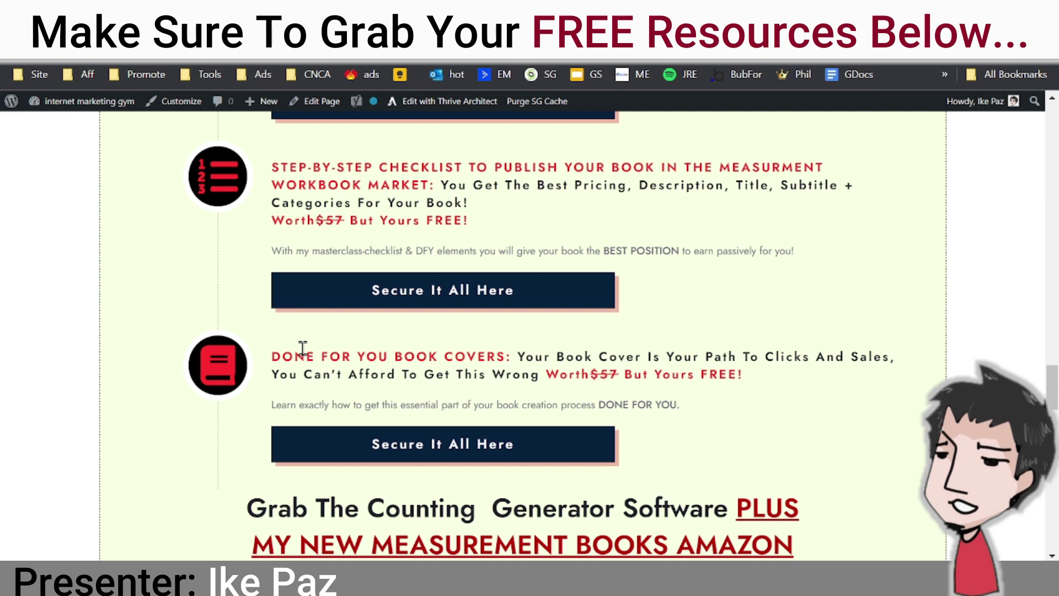